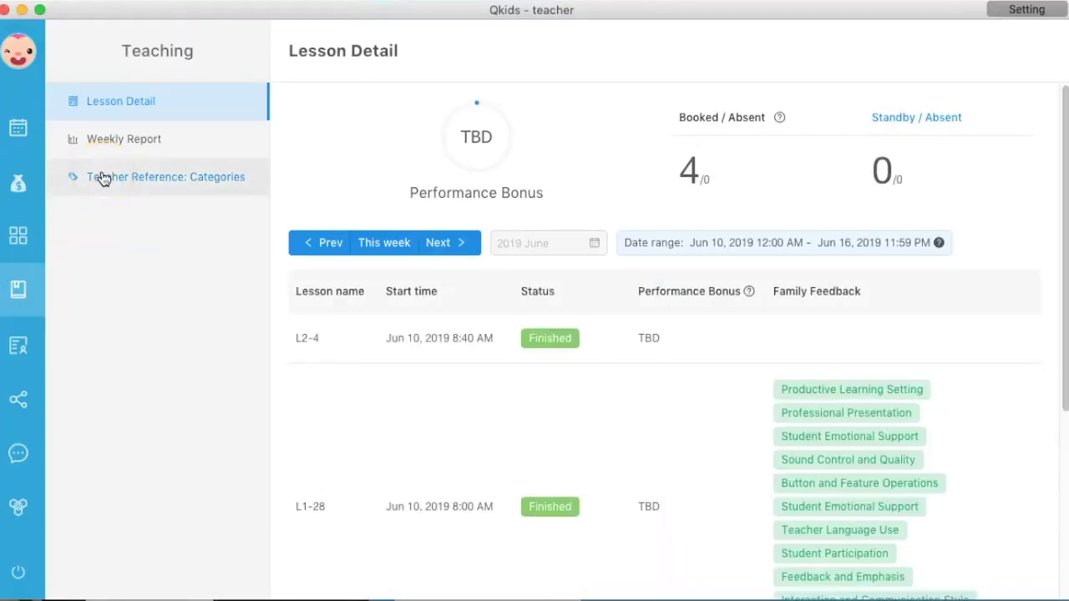
# Step: Open Teacher Reference: Categories from the Teaching sidebar
pyautogui.click(102, 179)
# Step: Scroll down through the category reference descriptions
pyautogui.scroll(-15, 470, 309)
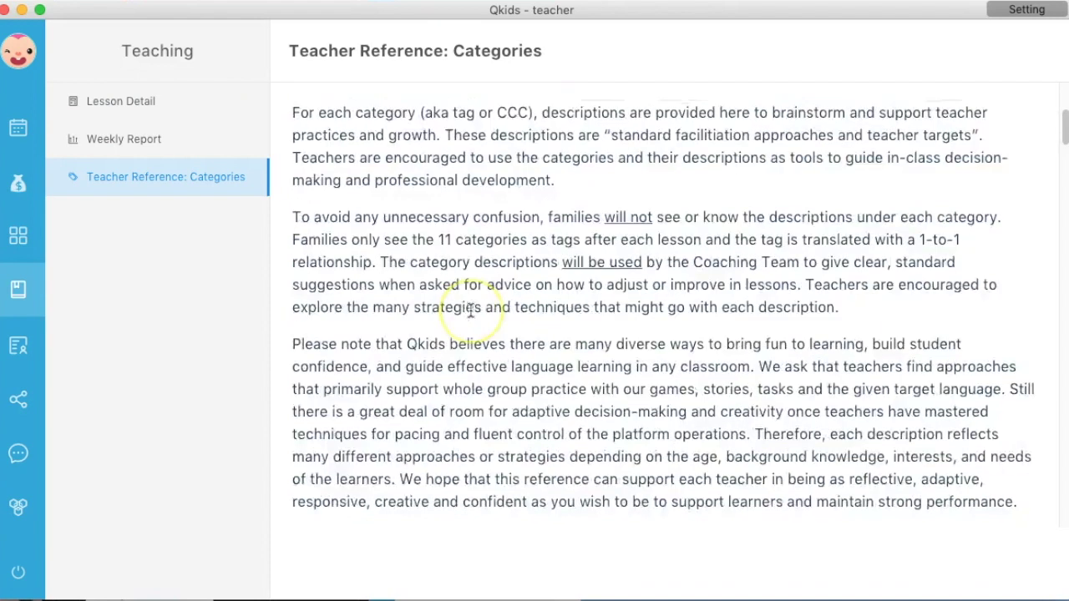
pyautogui.scroll(-5, 470, 310)
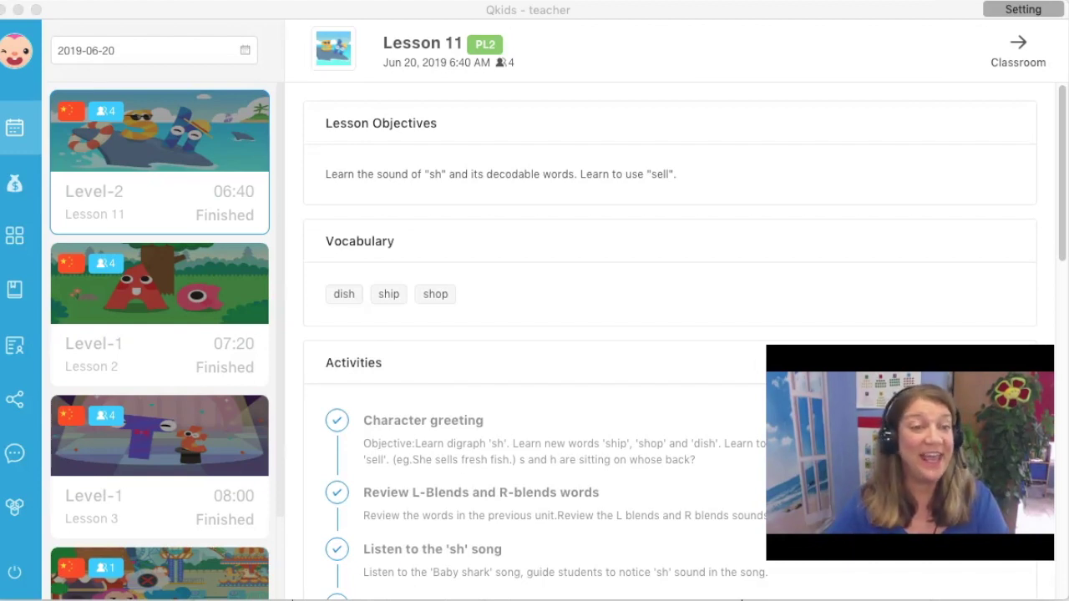
pyautogui.click(27, 106)
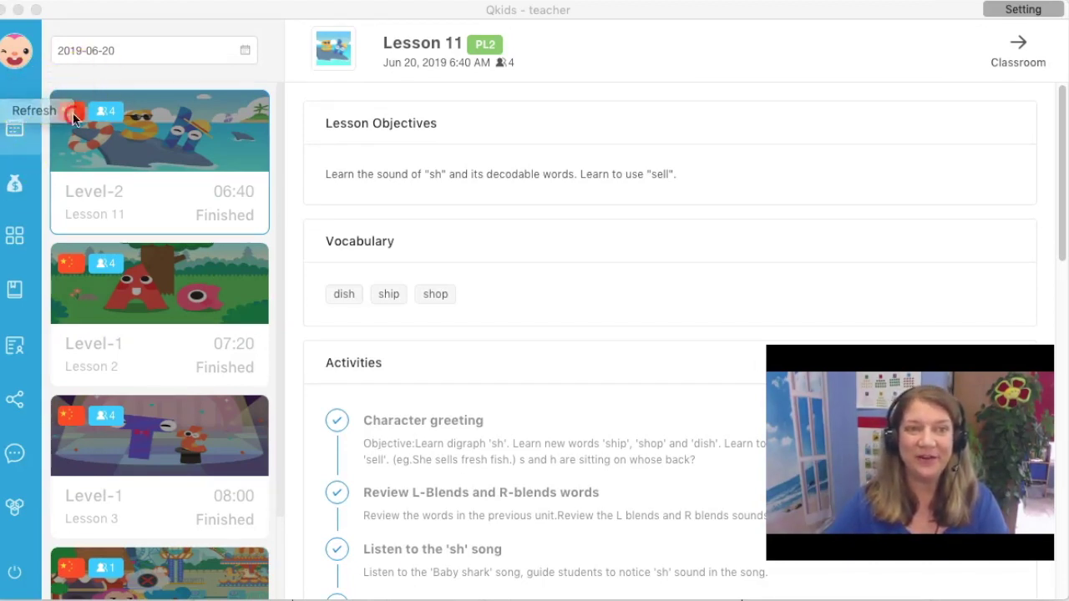
pyautogui.click(10, 117)
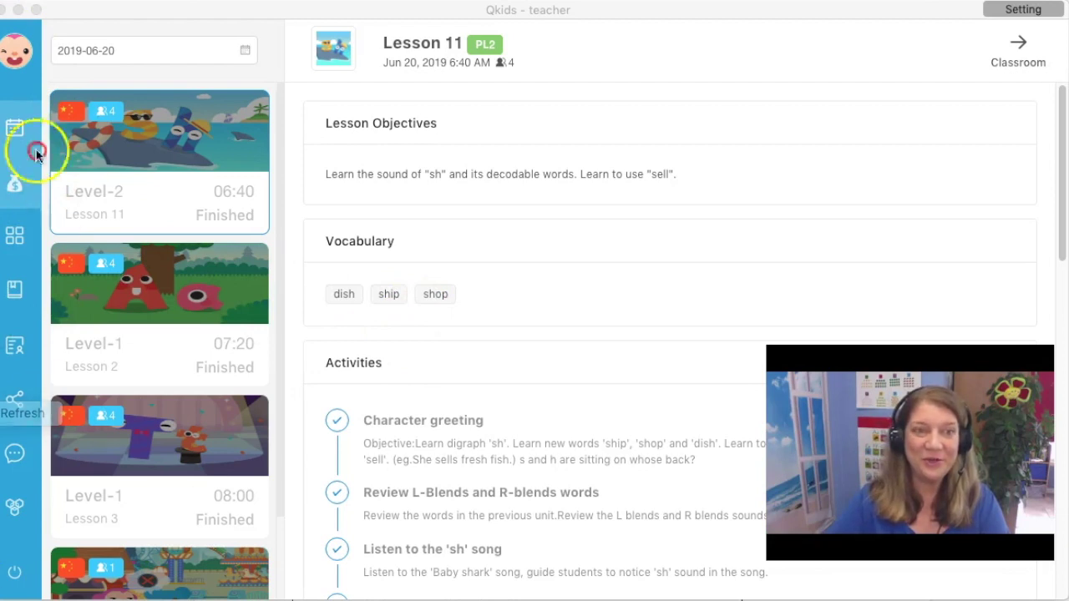
pyautogui.click(9, 166)
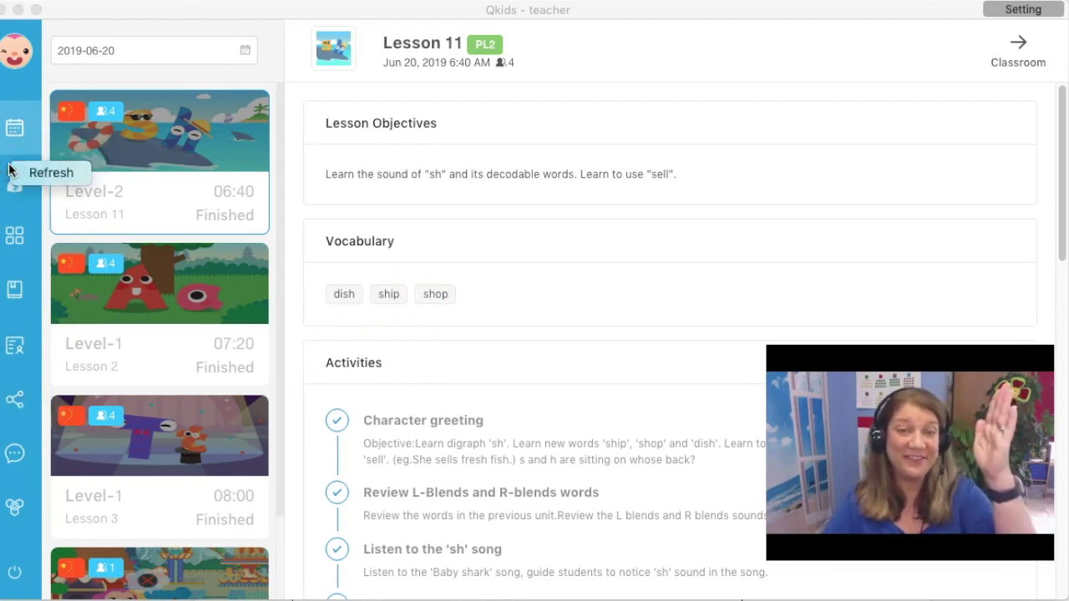
pyautogui.click(12, 173)
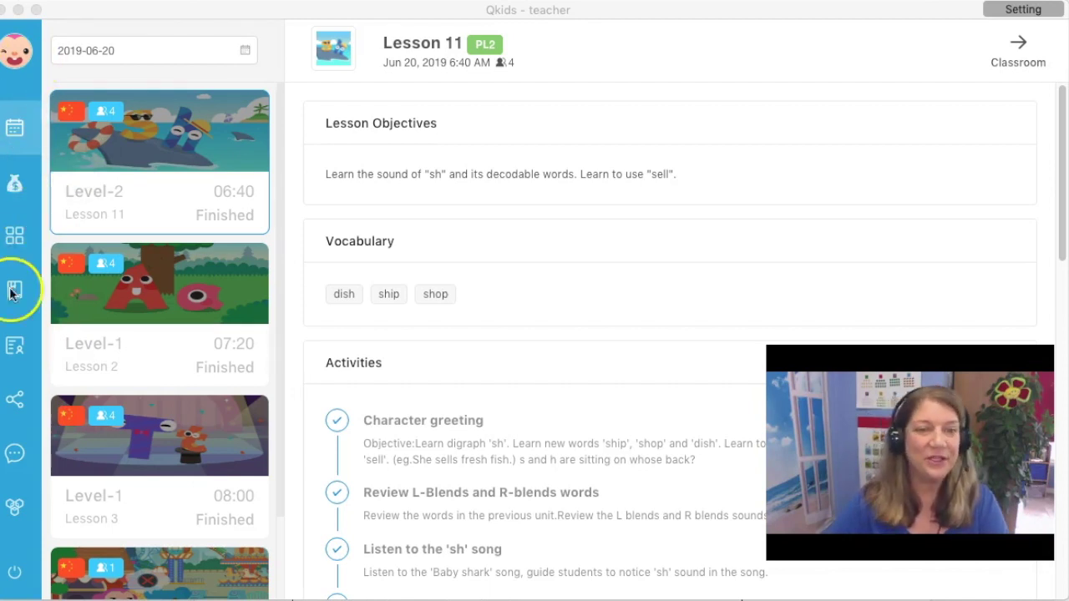
pyautogui.click(15, 344)
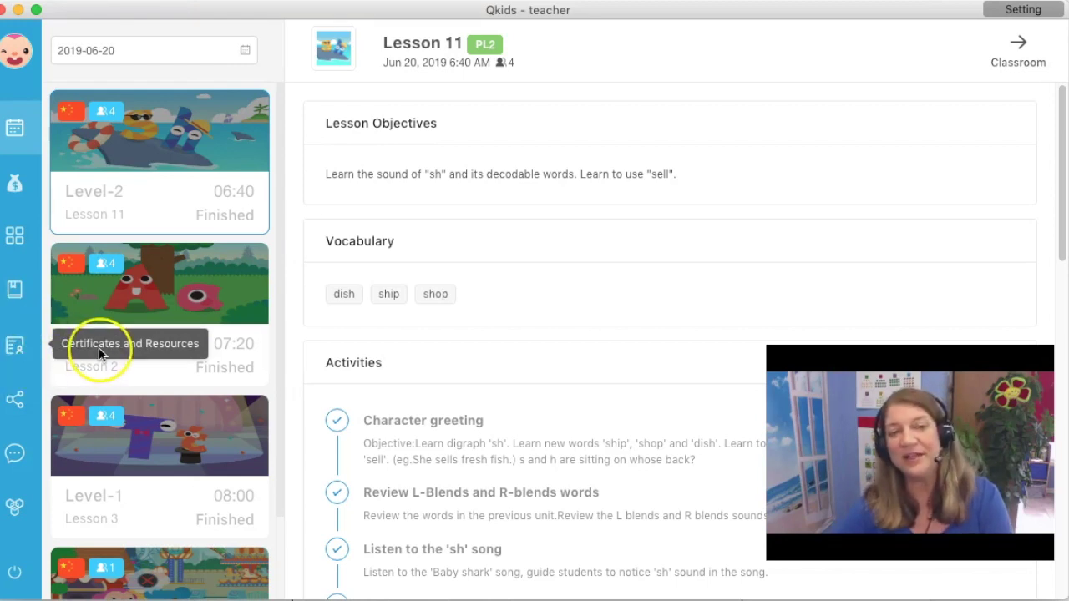
# Step: Open Certificates and Resources and expand the Assigned and Acquired training lists
pyautogui.click(10, 353)
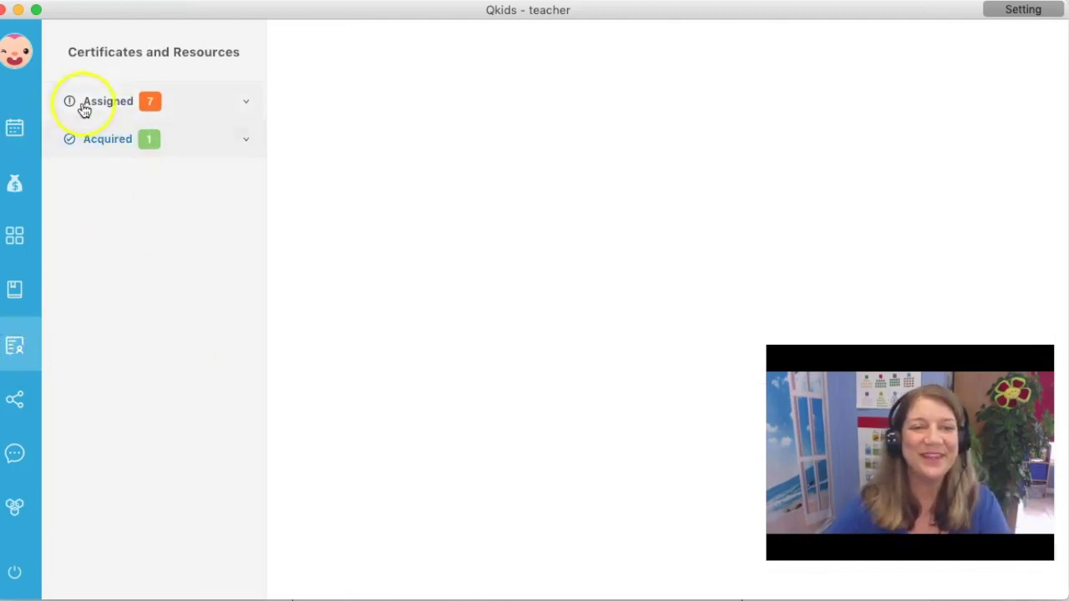
pyautogui.click(241, 111)
pyautogui.click(244, 402)
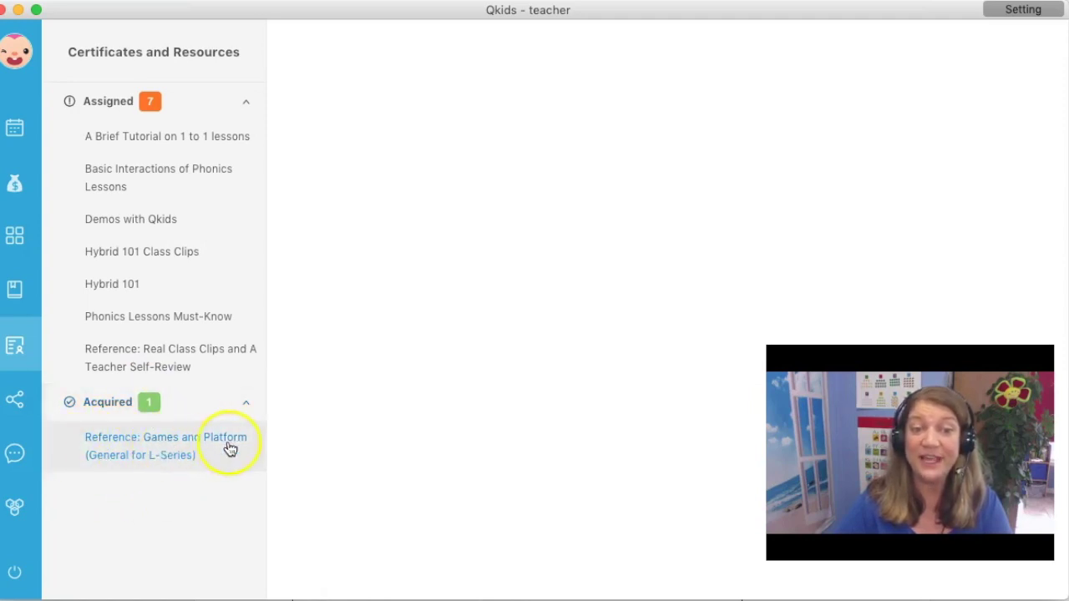
# Step: Open the acquired Reference: Games and Platform (General for L-Series) training
pyautogui.click(171, 466)
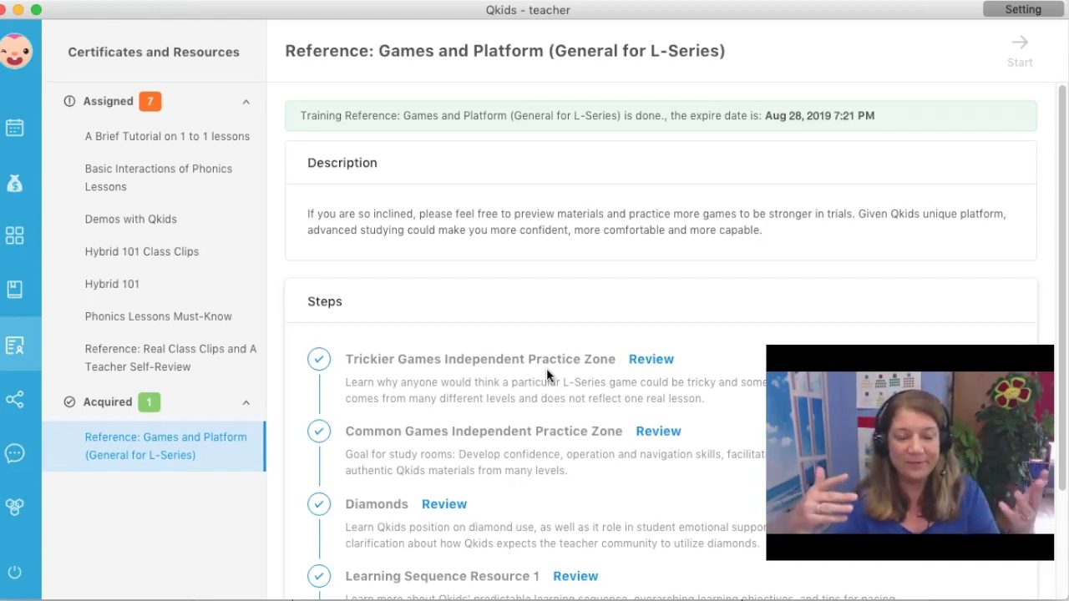
# Step: Launch the Common Games Independent Practice Zone practice room, browse its slides, then exit
pyautogui.click(668, 431)
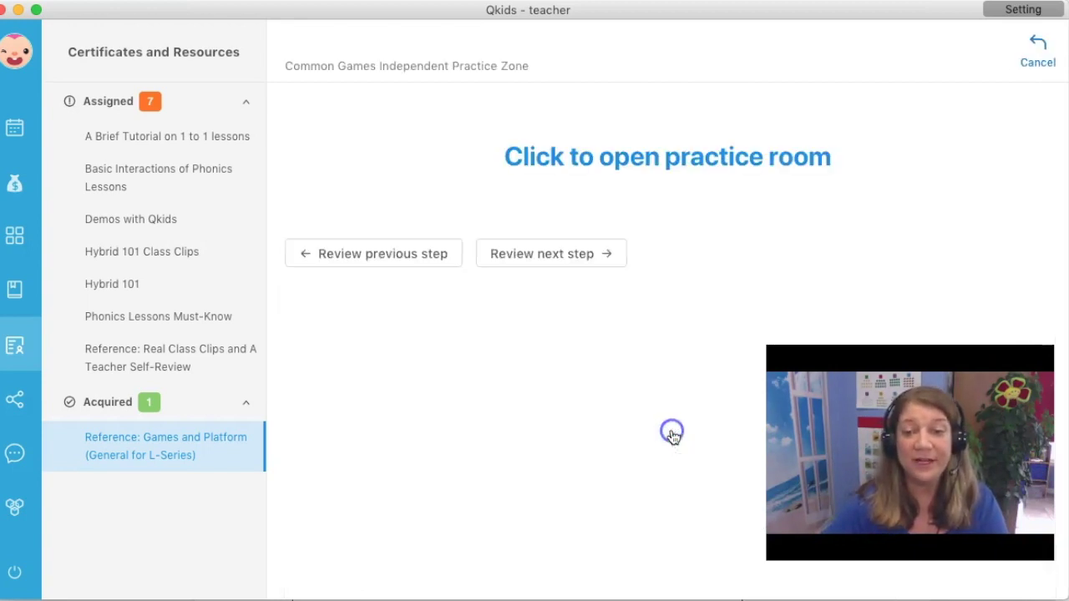
pyautogui.click(625, 156)
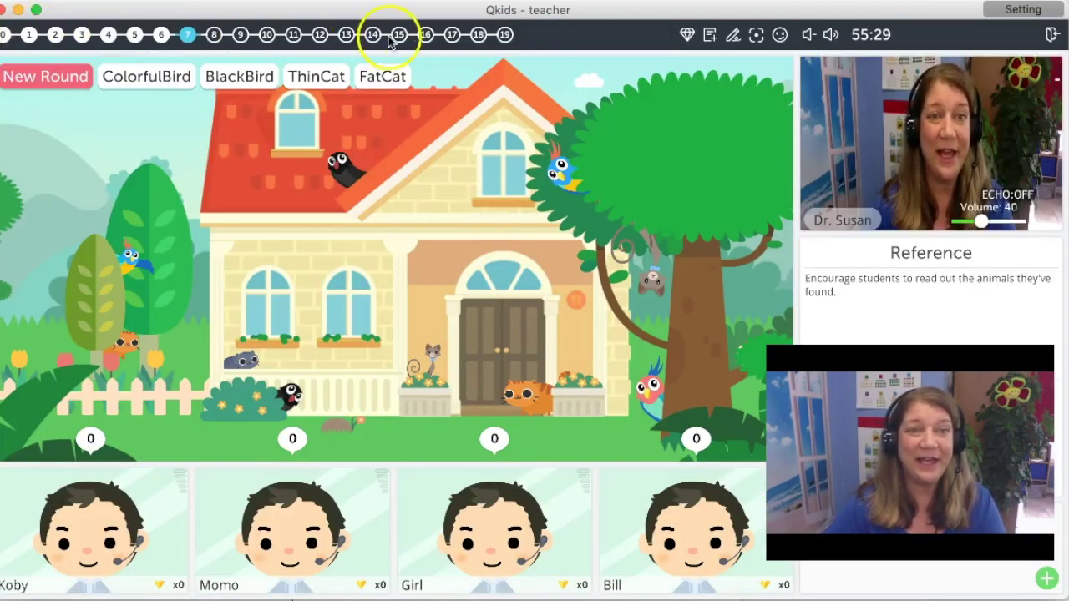
pyautogui.click(506, 75)
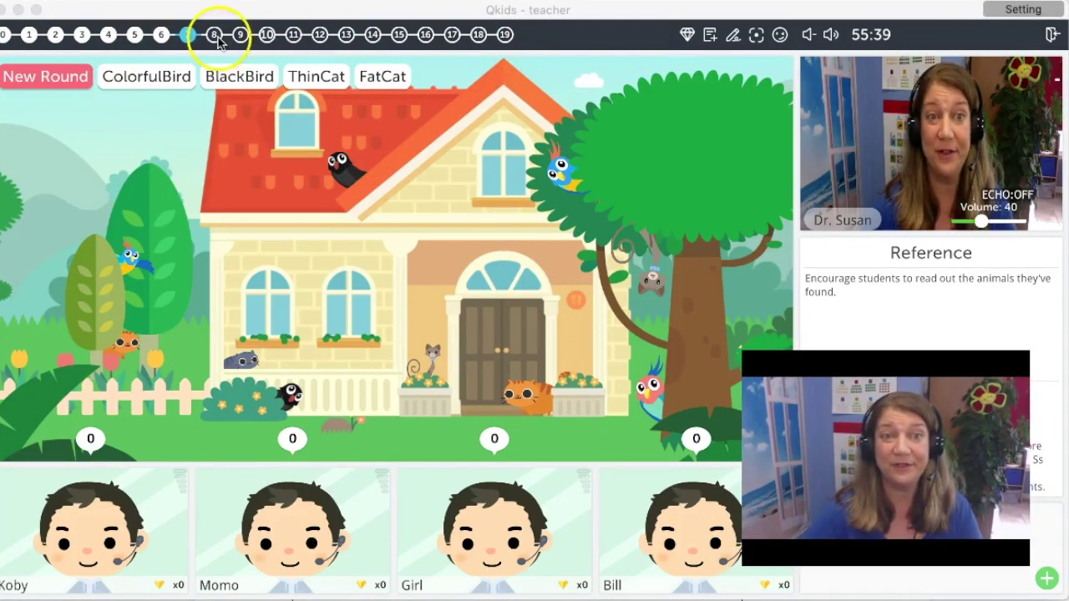
pyautogui.click(217, 42)
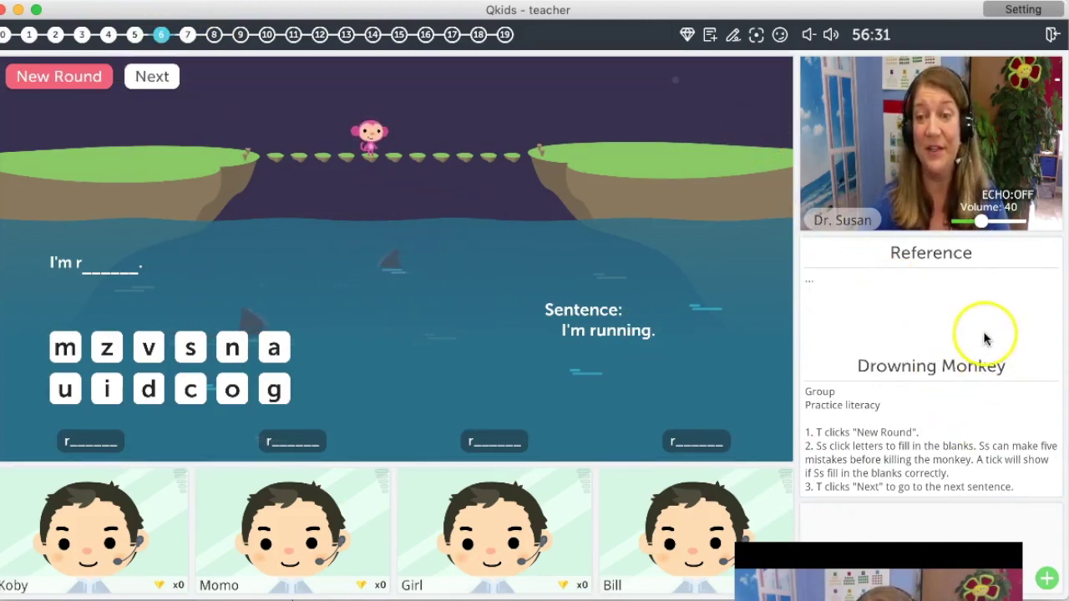
pyautogui.click(885, 337)
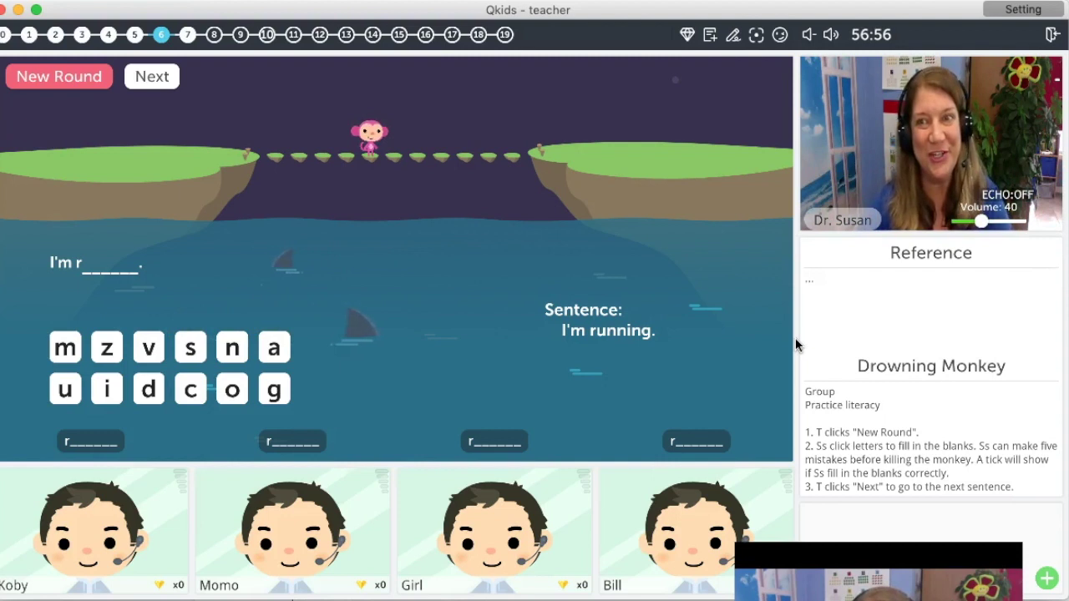
pyautogui.click(1053, 35)
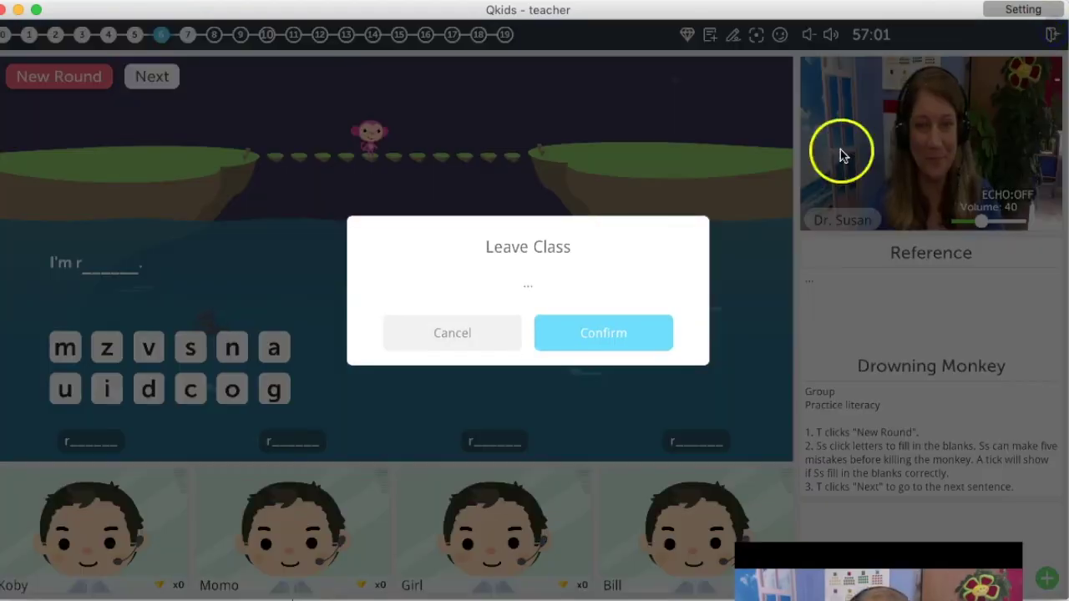
# Step: Confirm Leave Class and reopen the Games and Platform (General for L-Series) steps page
pyautogui.click(608, 354)
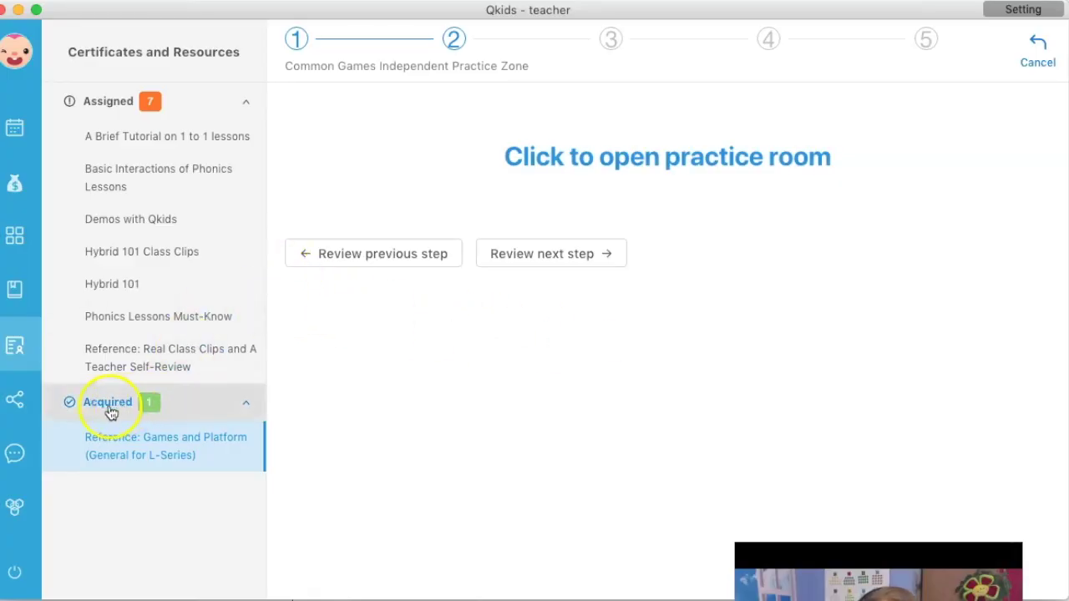
pyautogui.click(201, 451)
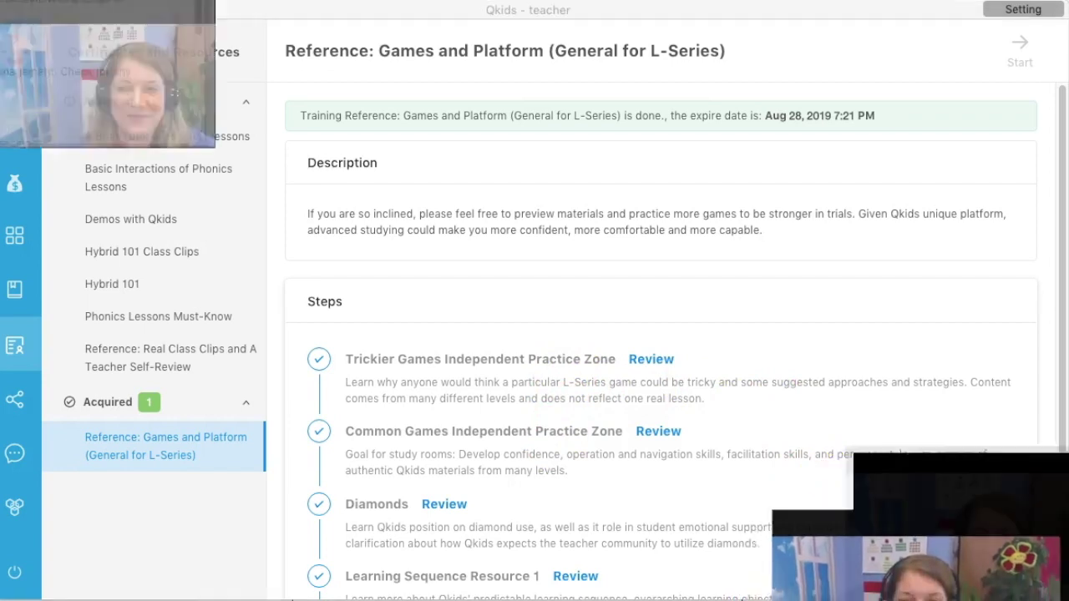
pyautogui.click(653, 364)
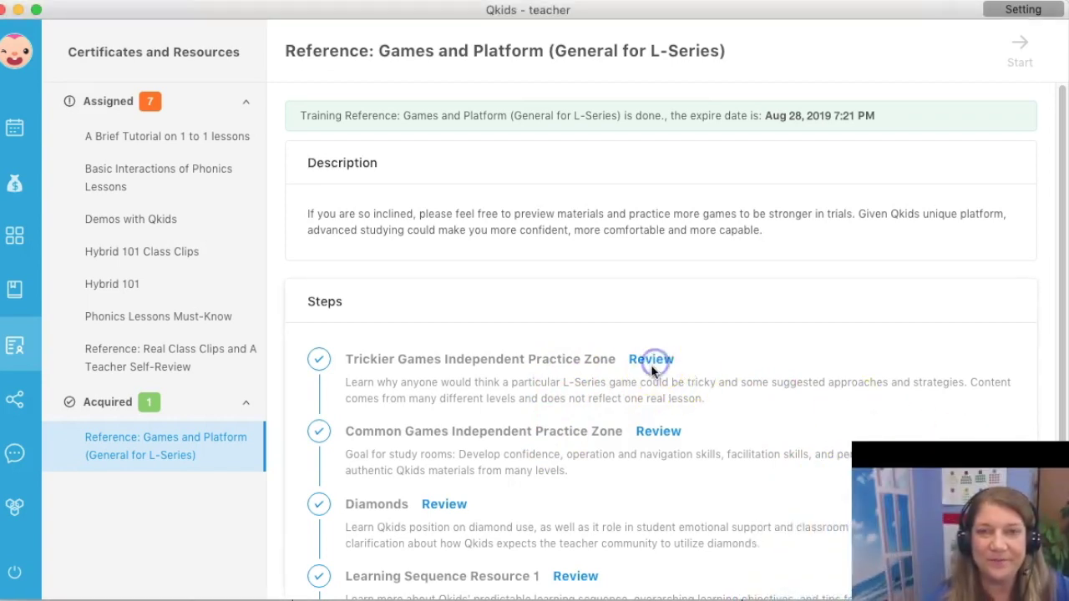
# Step: Launch the Trickier Games Independent Practice Zone practice room on its Introduction slide, page 1
pyautogui.click(653, 359)
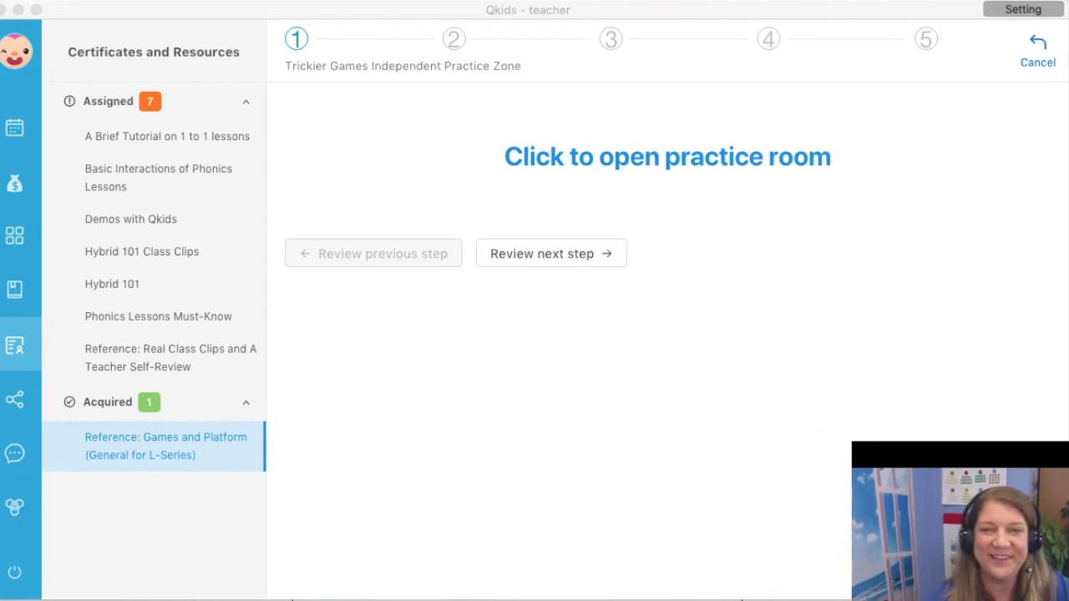
pyautogui.click(677, 167)
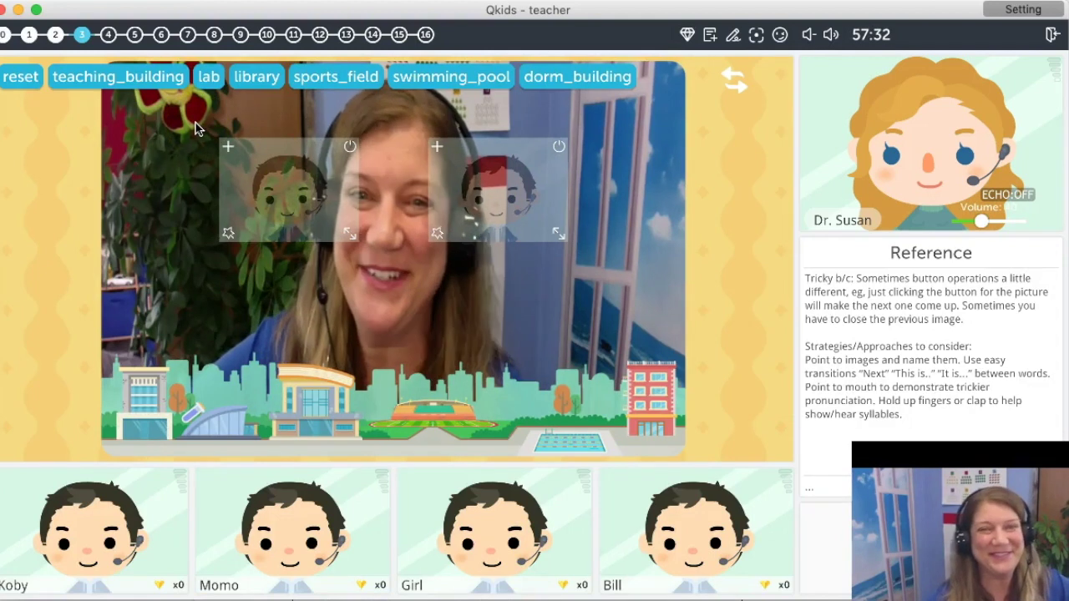
pyautogui.click(90, 146)
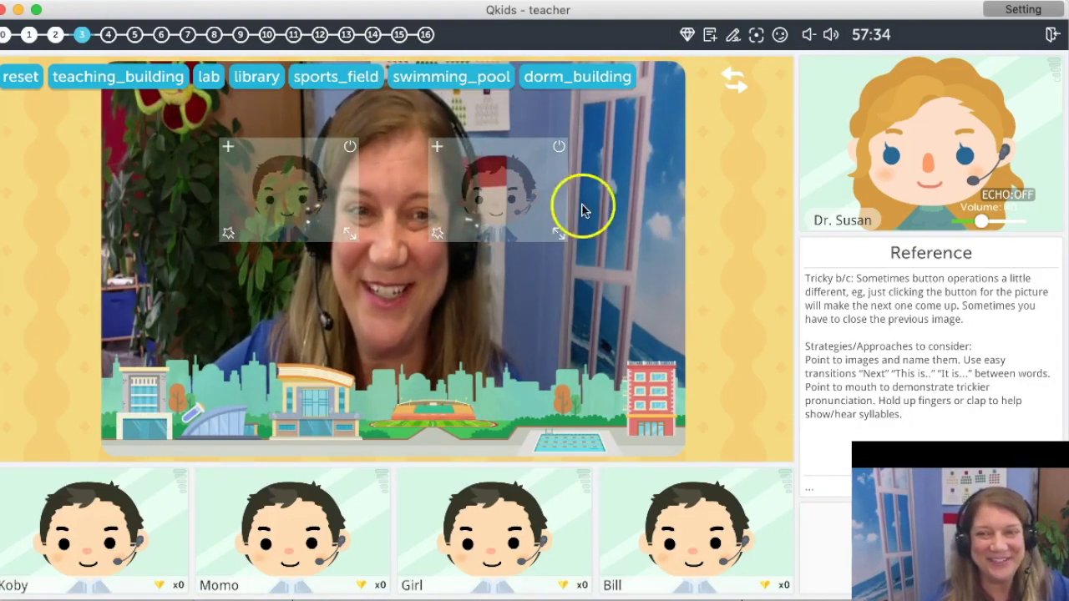
pyautogui.click(27, 35)
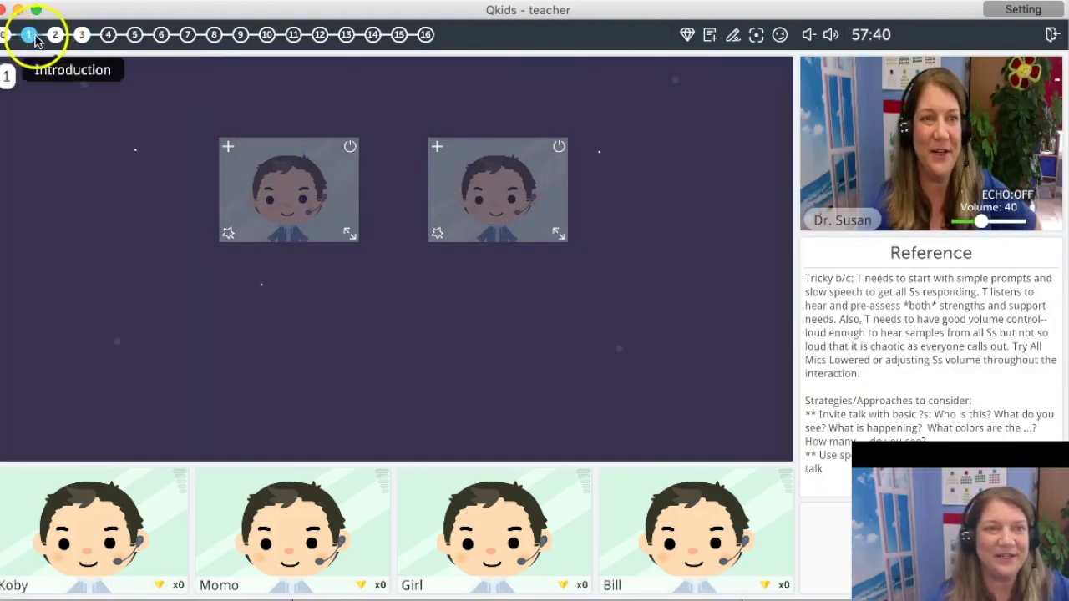
# Step: Start the pet-shop scene on slide 1 and interact with the slide
pyautogui.click(8, 77)
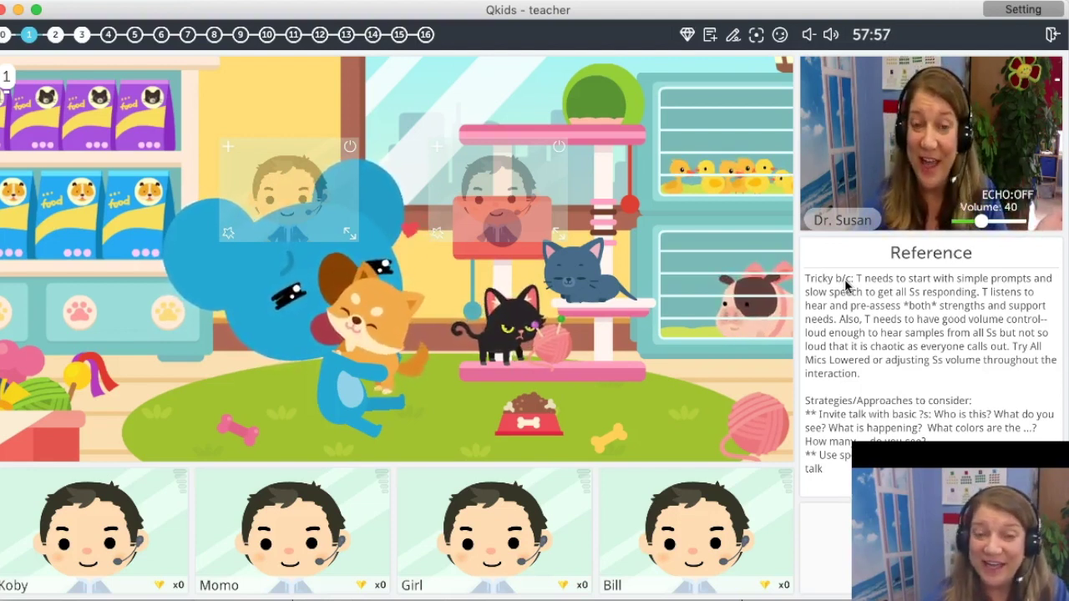
pyautogui.click(833, 292)
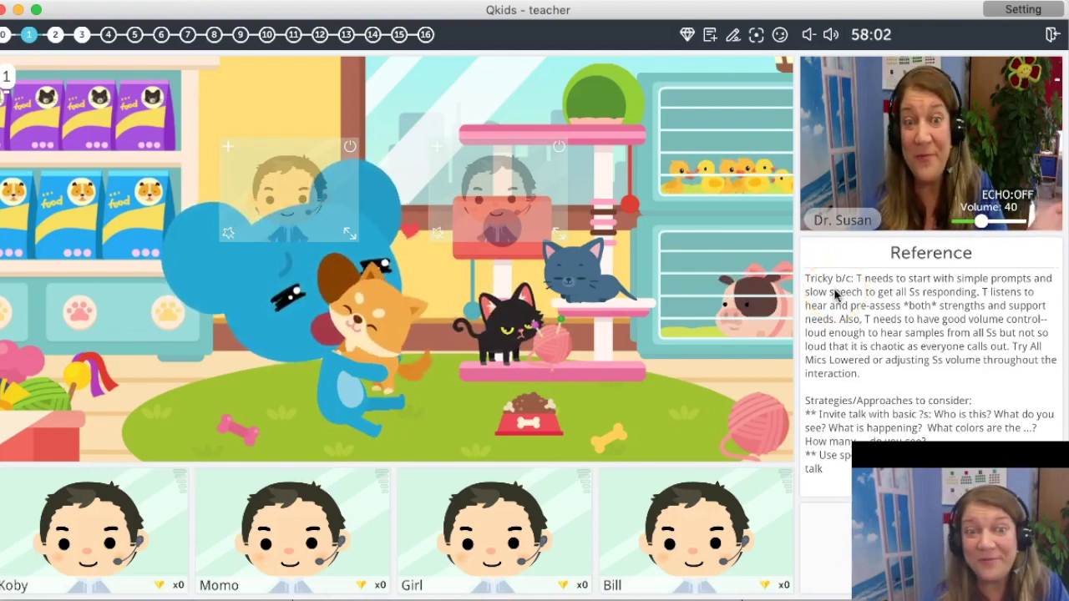
pyautogui.click(924, 315)
pyautogui.click(853, 292)
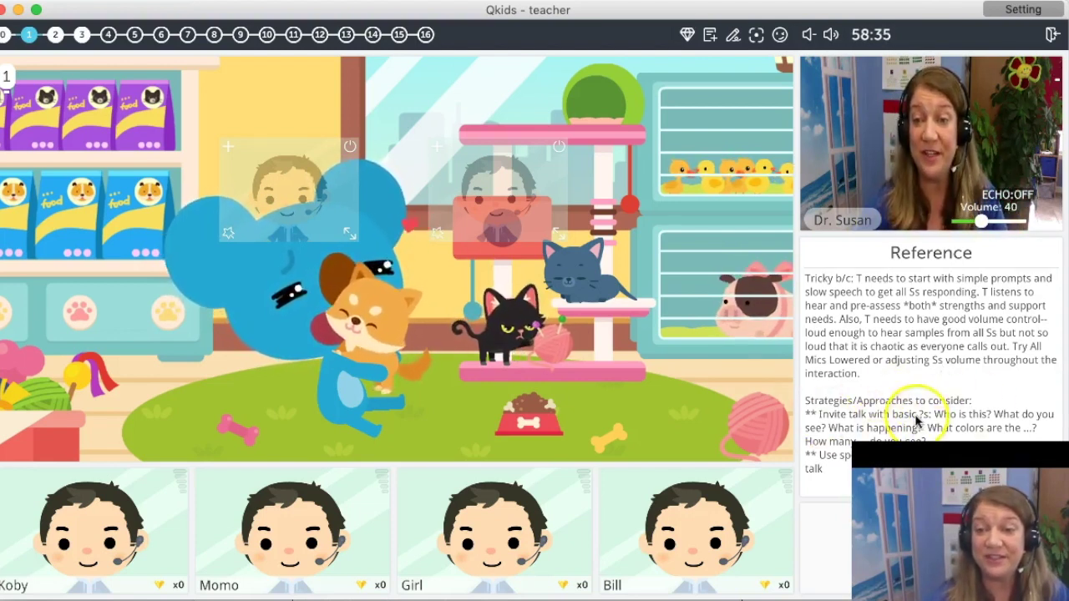
# Step: Read through the slide's Reference notes, then advance to the Animation Story step
pyautogui.scroll(-3, 922, 415)
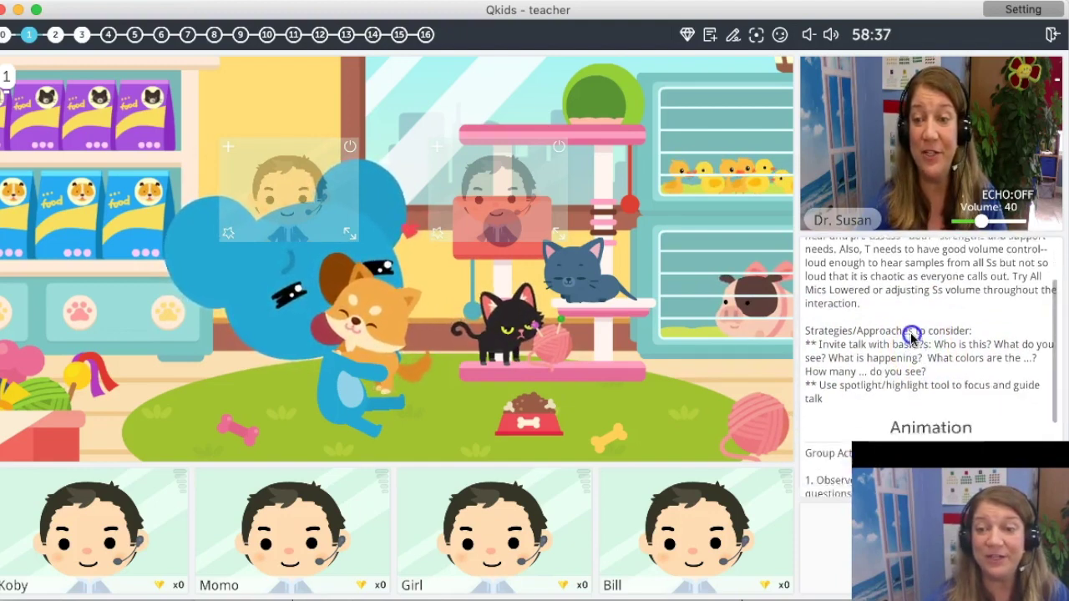
pyautogui.scroll(3, 906, 375)
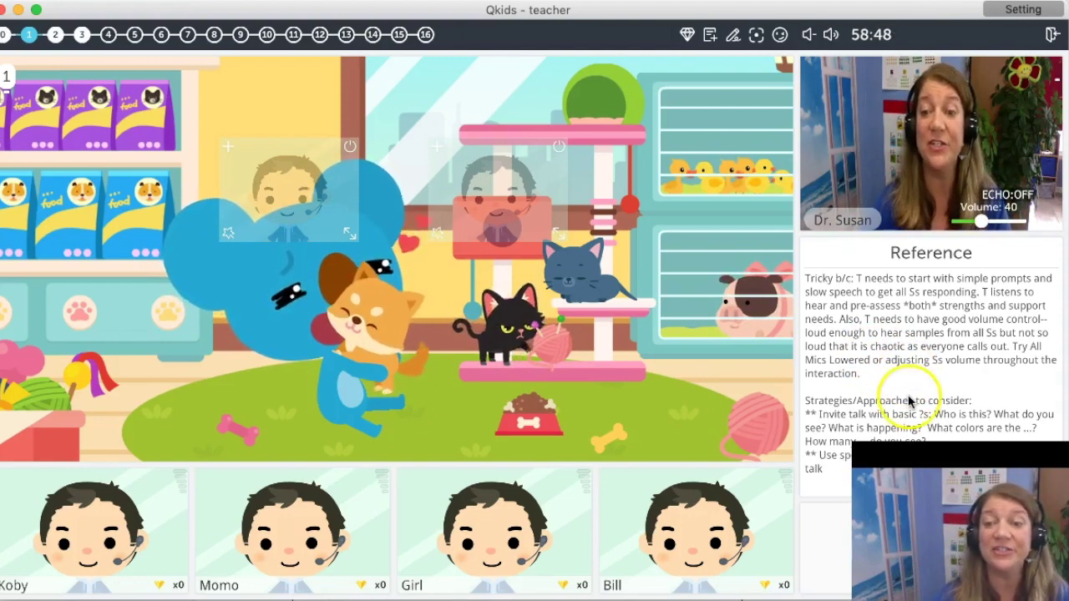
pyautogui.scroll(-5, 910, 403)
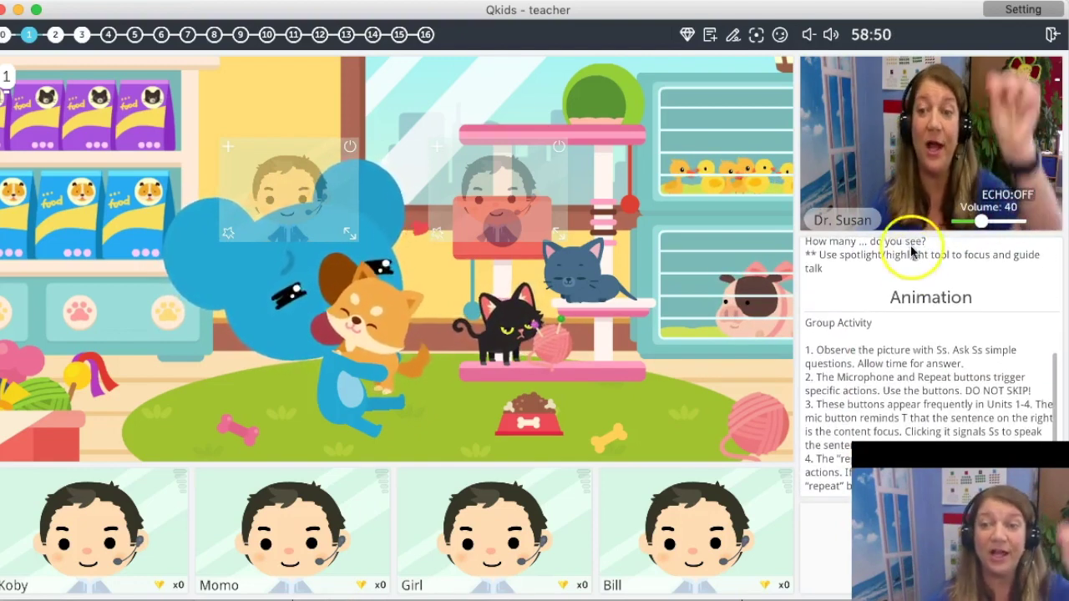
pyautogui.scroll(4, 905, 284)
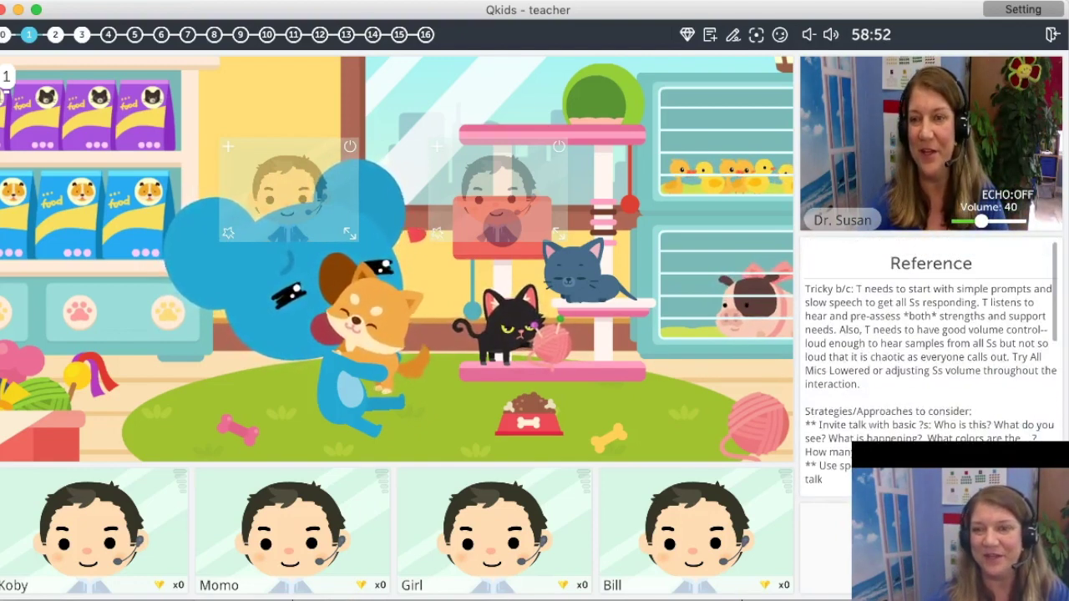
pyautogui.scroll(-5, 897, 267)
pyautogui.scroll(1, 900, 350)
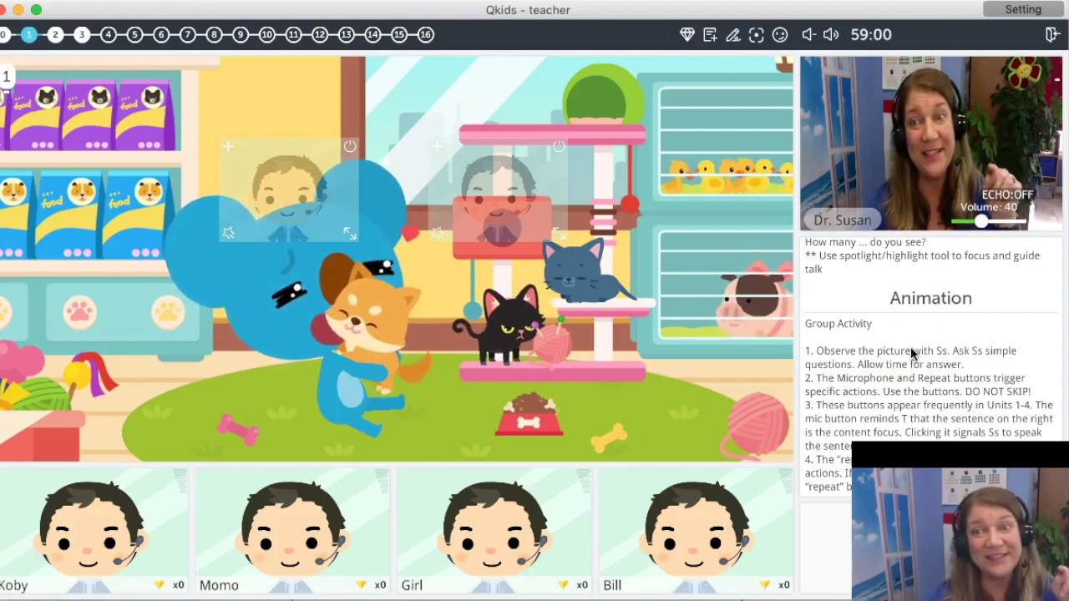
pyautogui.scroll(5, 915, 357)
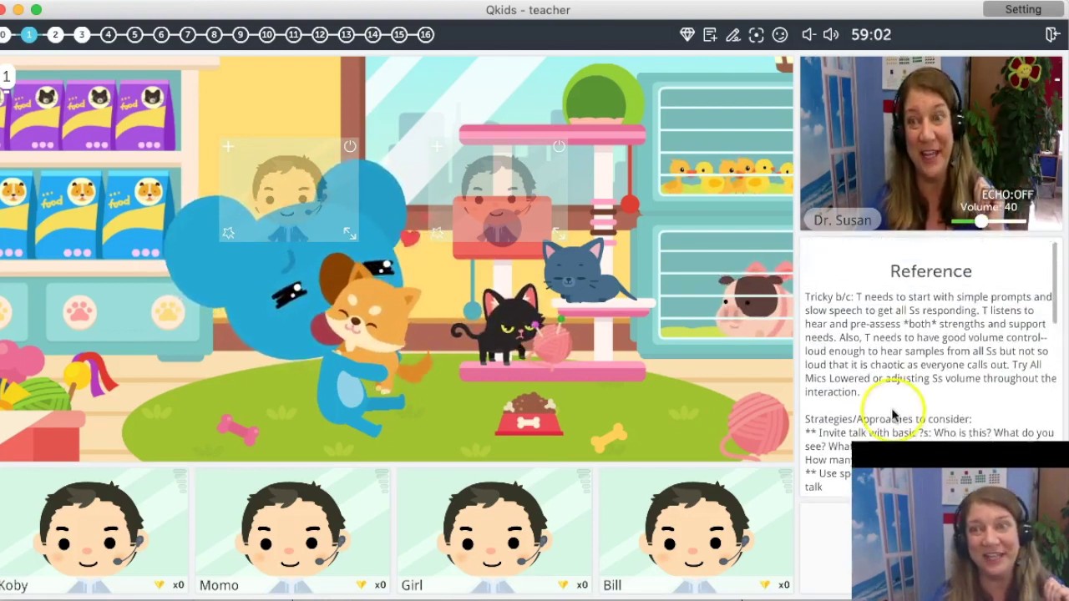
pyautogui.click(55, 35)
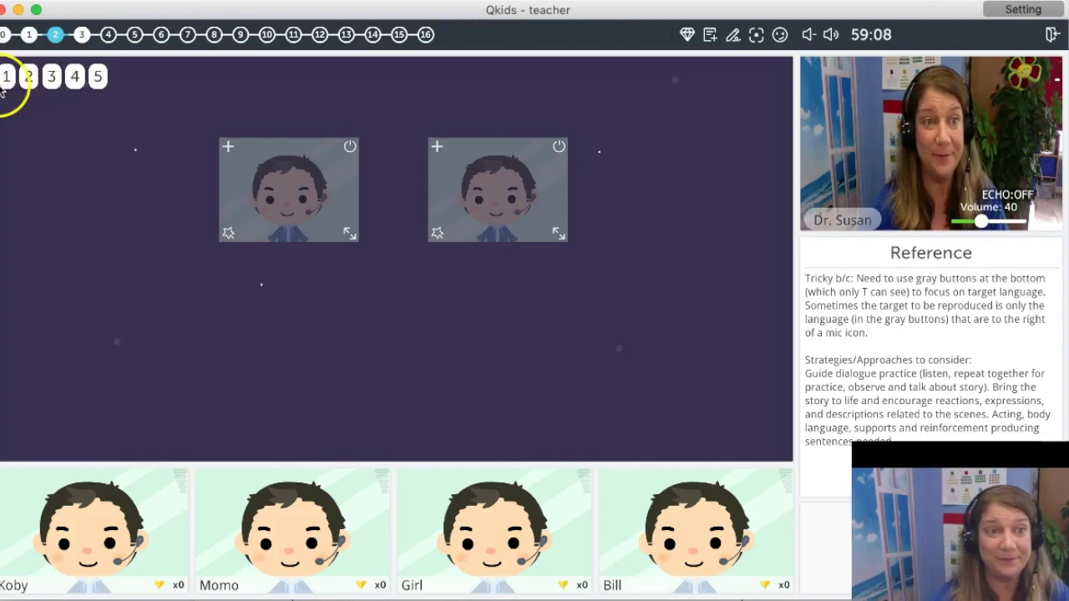
# Step: Show the Can Koby story slide, read its notes, and advance to Learn New Words
pyautogui.click(6, 78)
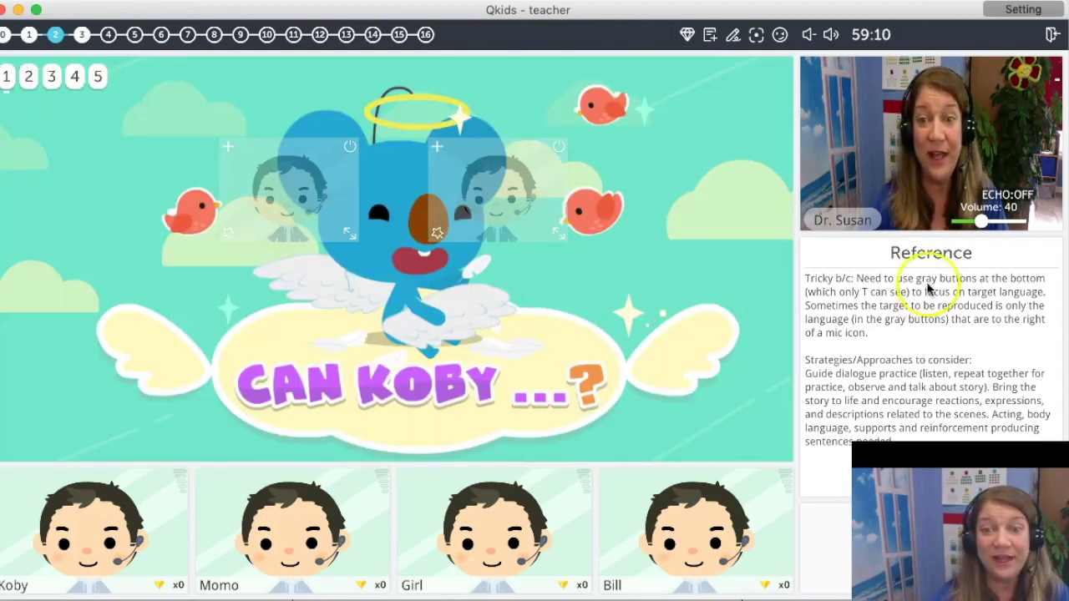
pyautogui.scroll(-3, 889, 326)
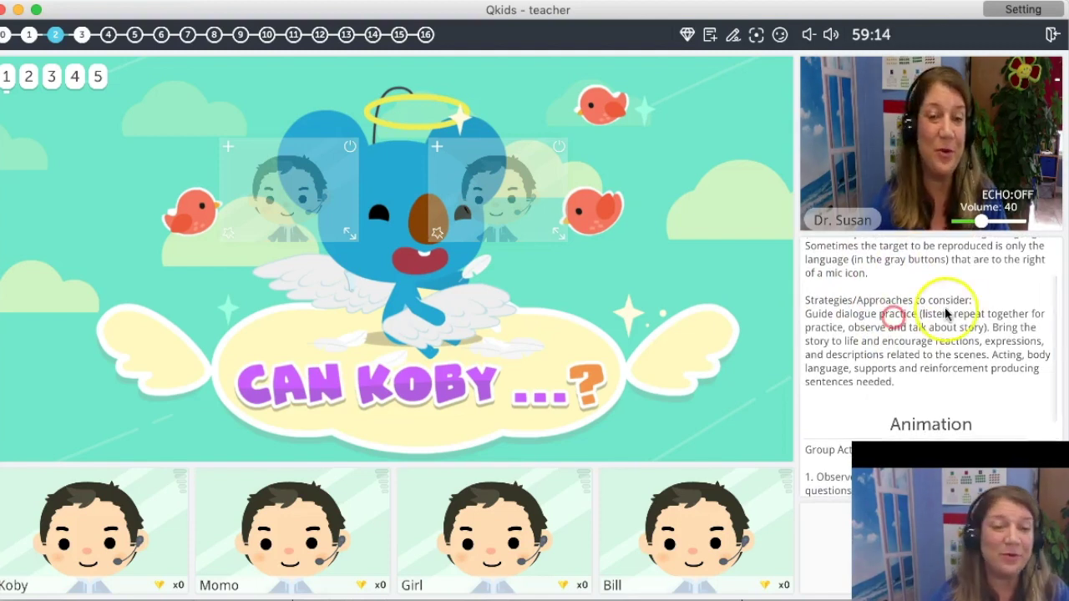
pyautogui.scroll(-5, 946, 334)
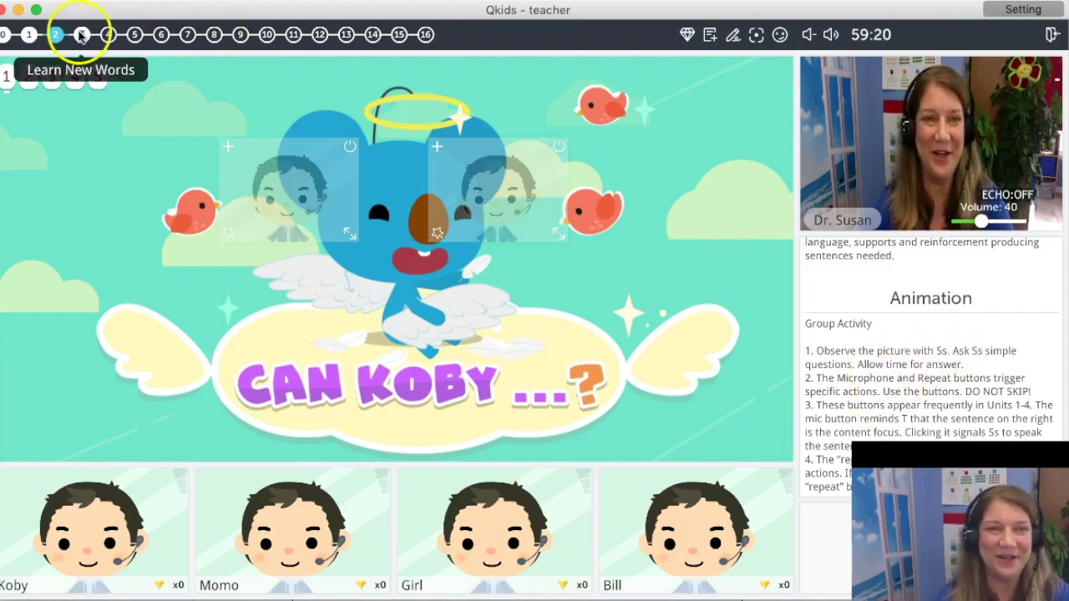
pyautogui.click(83, 35)
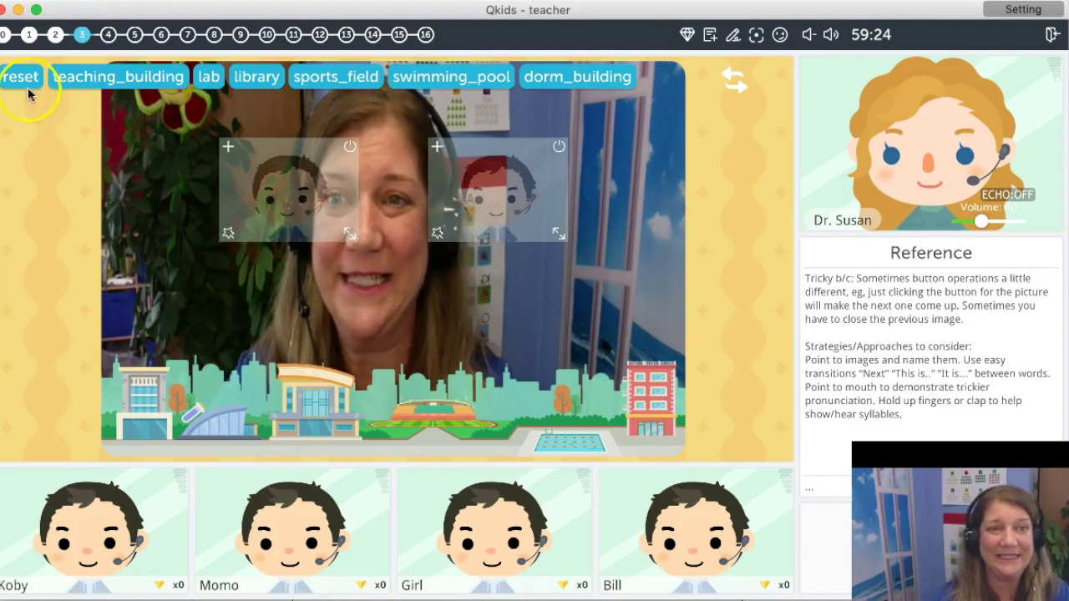
# Step: Label teaching_building and lab on the campus picture, then advance to step 4
pyautogui.click(66, 80)
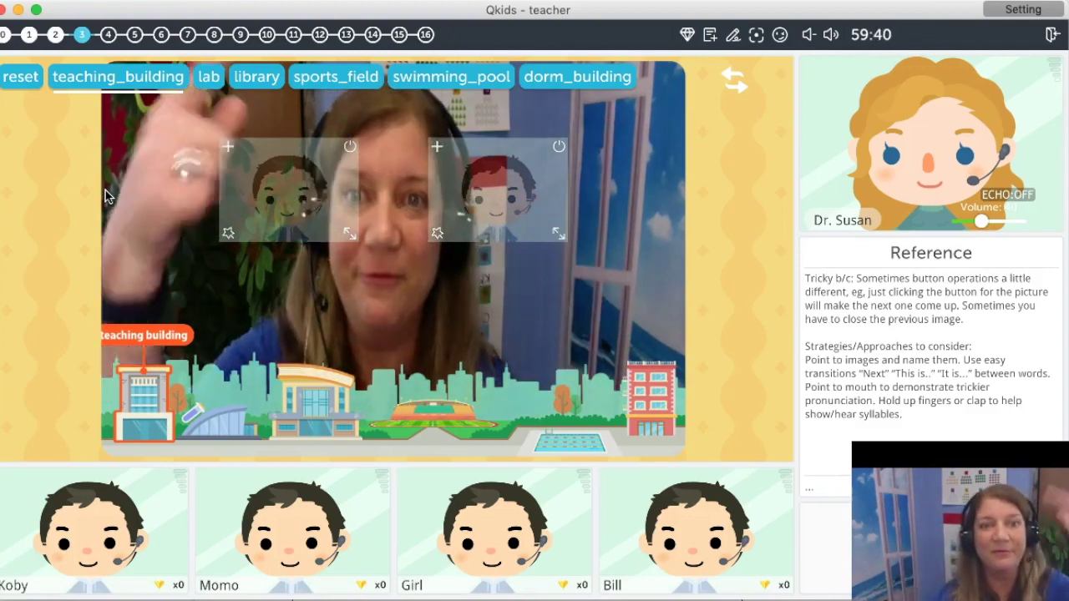
pyautogui.click(115, 94)
pyautogui.click(209, 76)
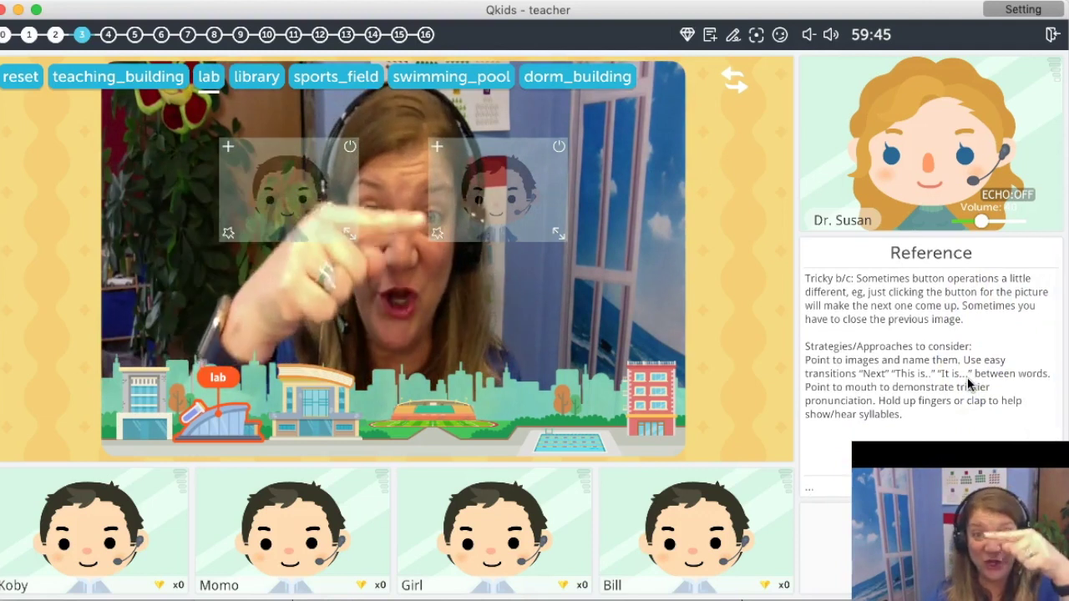
pyautogui.click(108, 34)
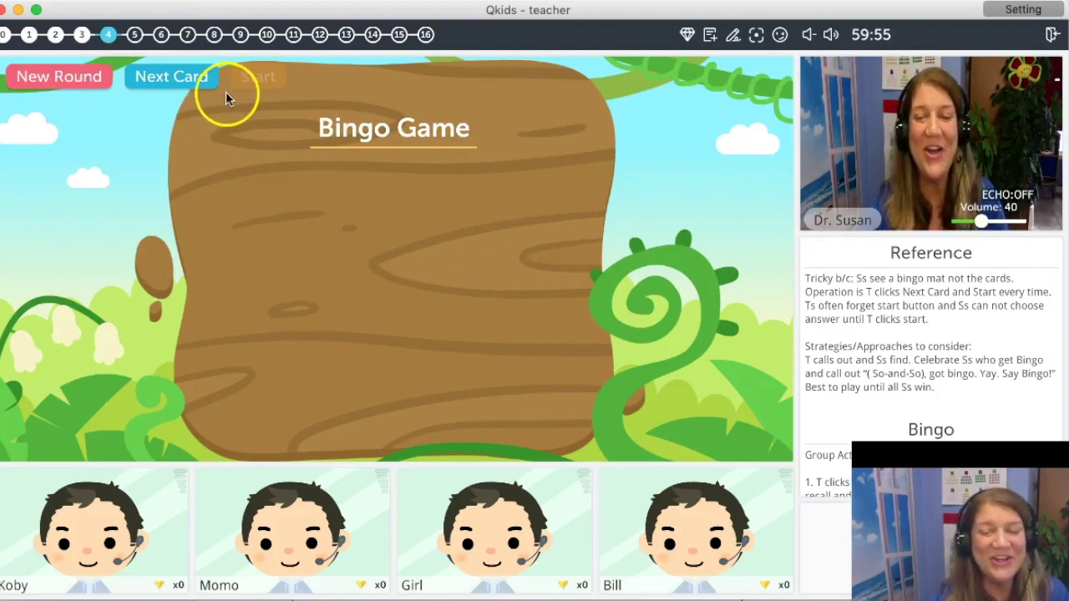
# Step: Deal the bingo cards, reveal the koala card, start the round, then go to step 5, Q&A
pyautogui.click(171, 76)
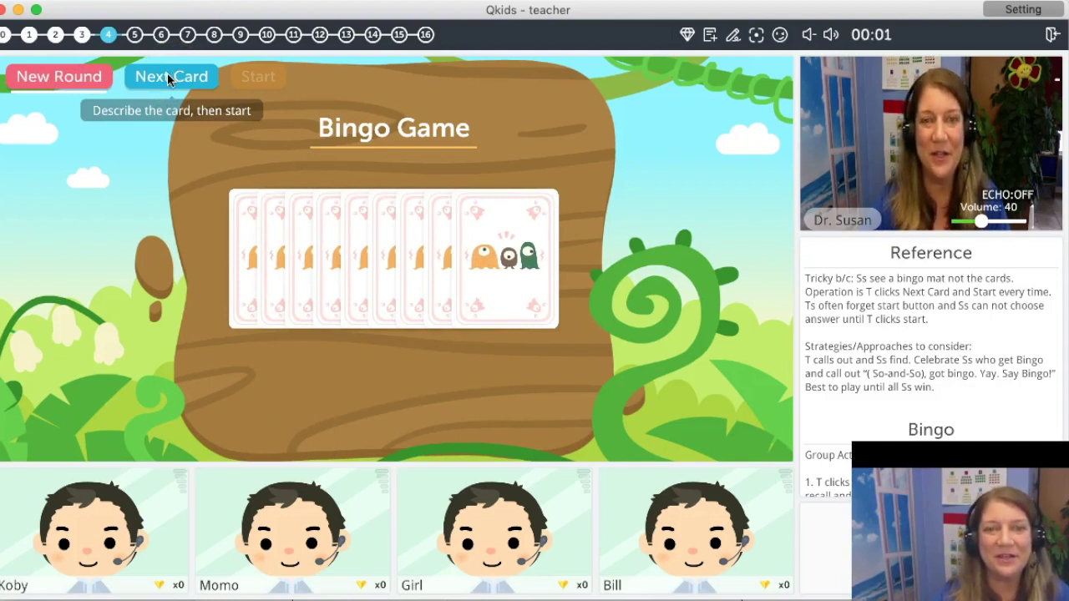
pyautogui.click(167, 77)
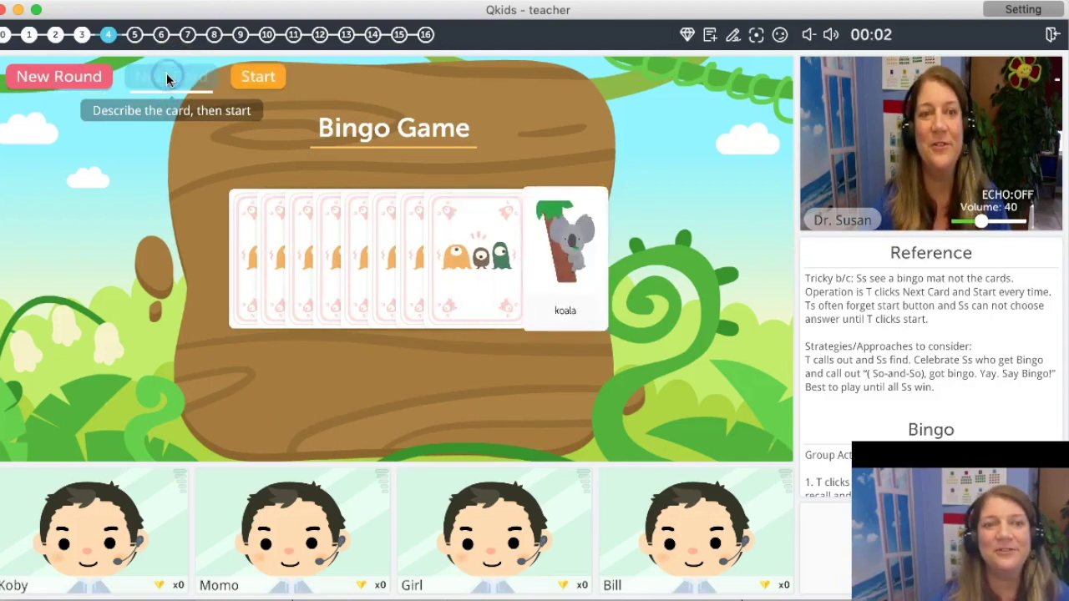
pyautogui.click(247, 83)
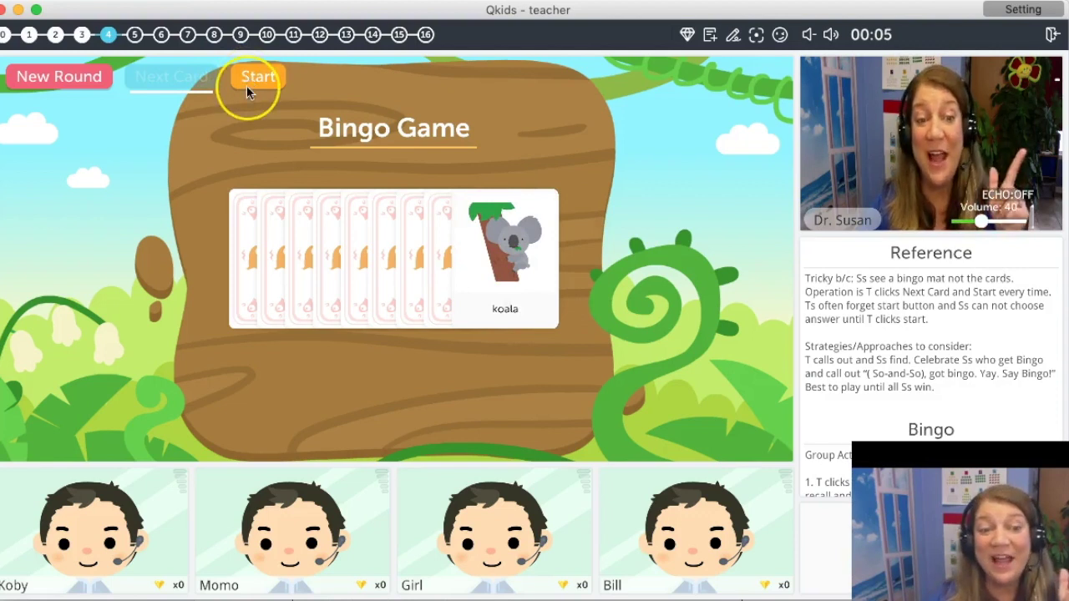
pyautogui.click(370, 144)
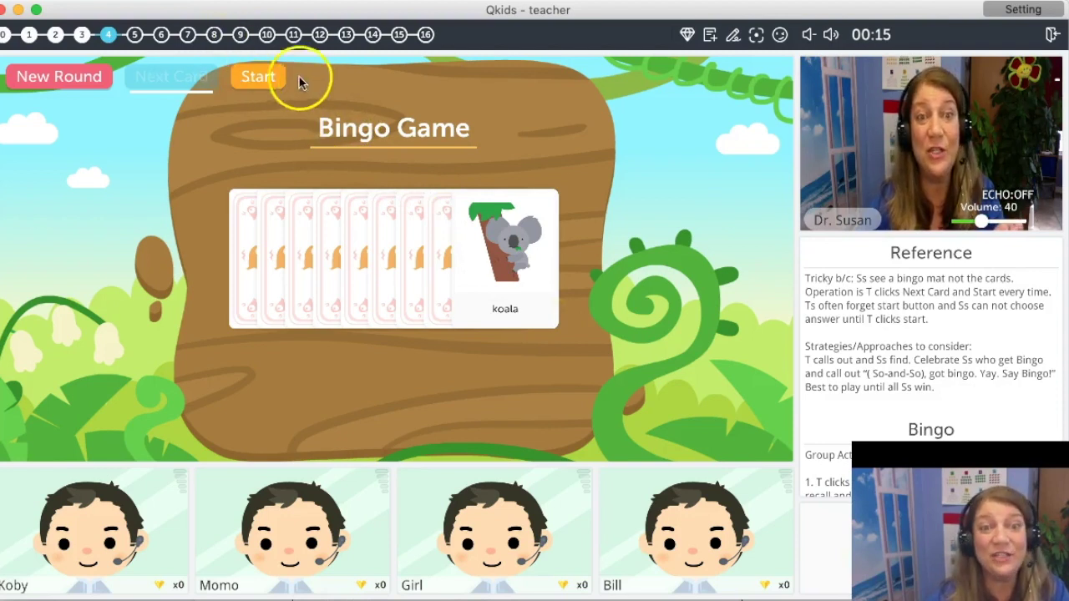
pyautogui.click(276, 77)
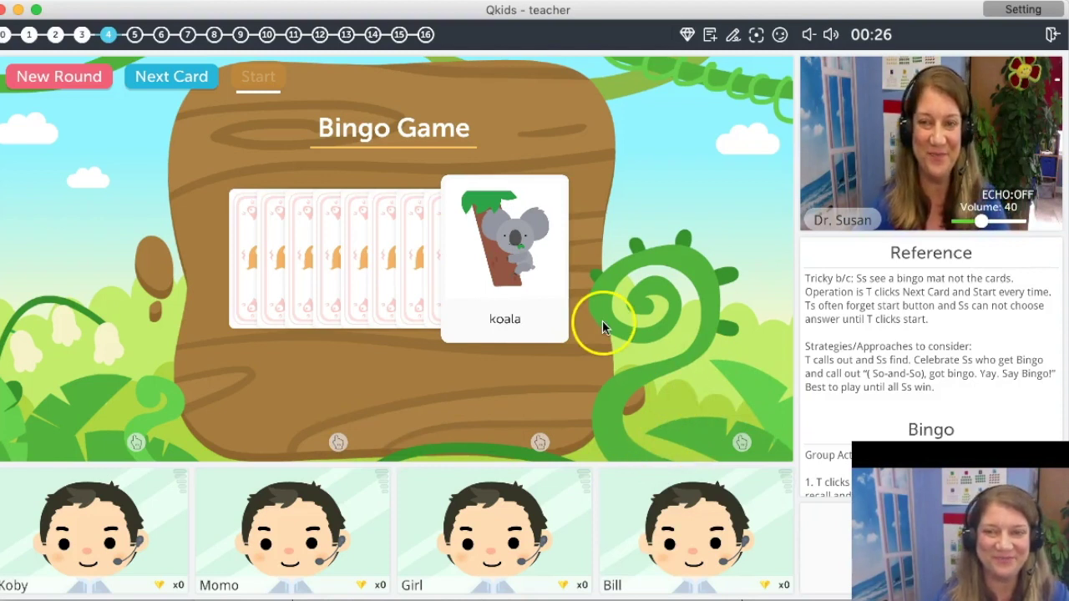
pyautogui.click(134, 34)
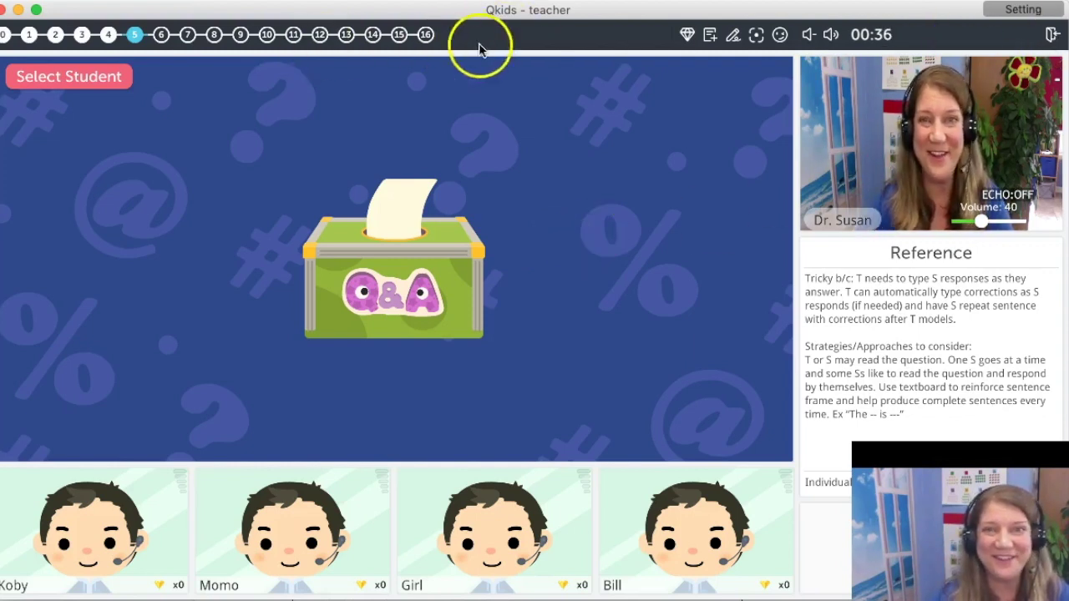
# Step: Exit the practice classroom and confirm in the Leave Class dialog
pyautogui.click(1054, 36)
pyautogui.click(601, 325)
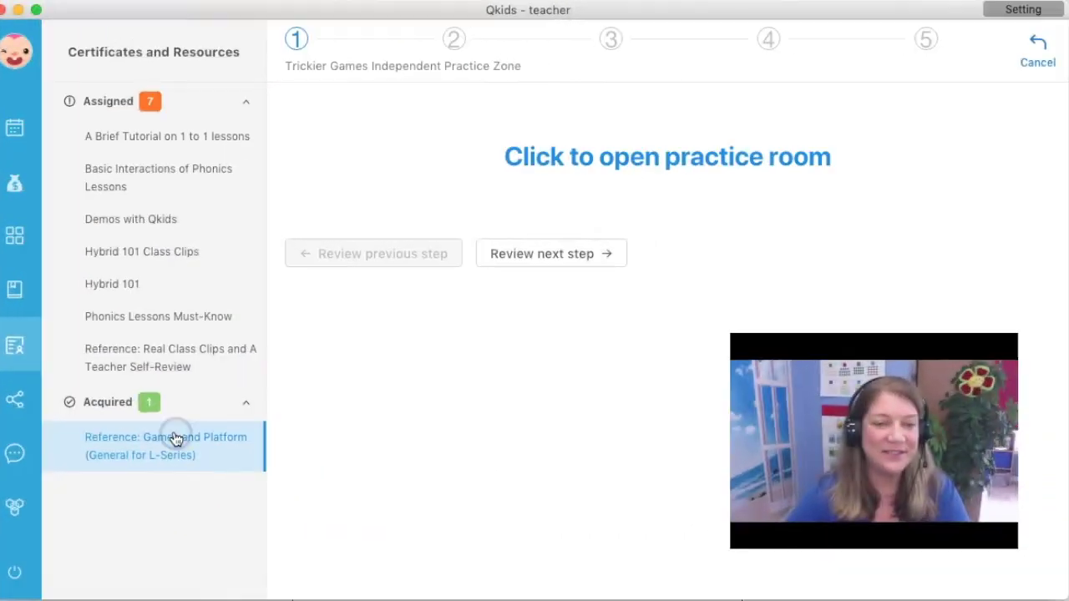
# Step: Open the Reference: Games and Platform (General for L-Series) page and browse its checked-off steps
pyautogui.click(174, 438)
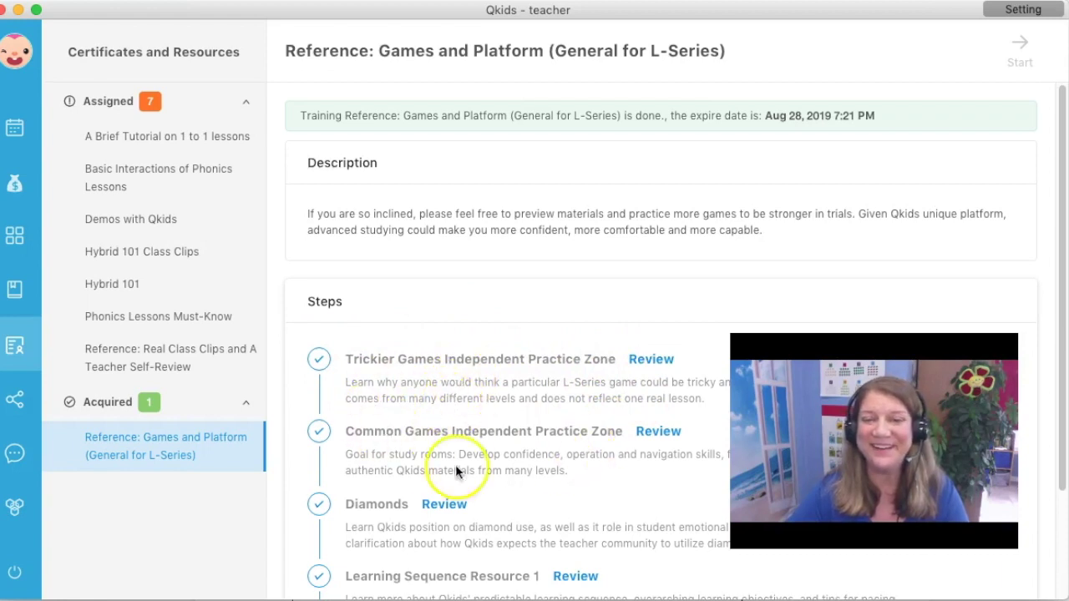
pyautogui.scroll(-4, 537, 484)
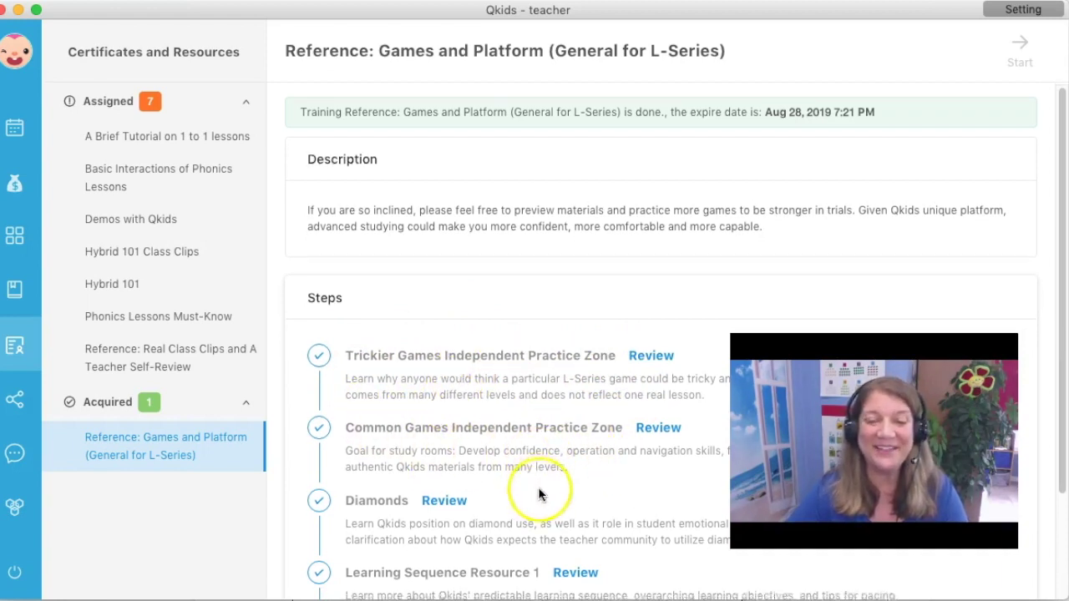
pyautogui.click(538, 494)
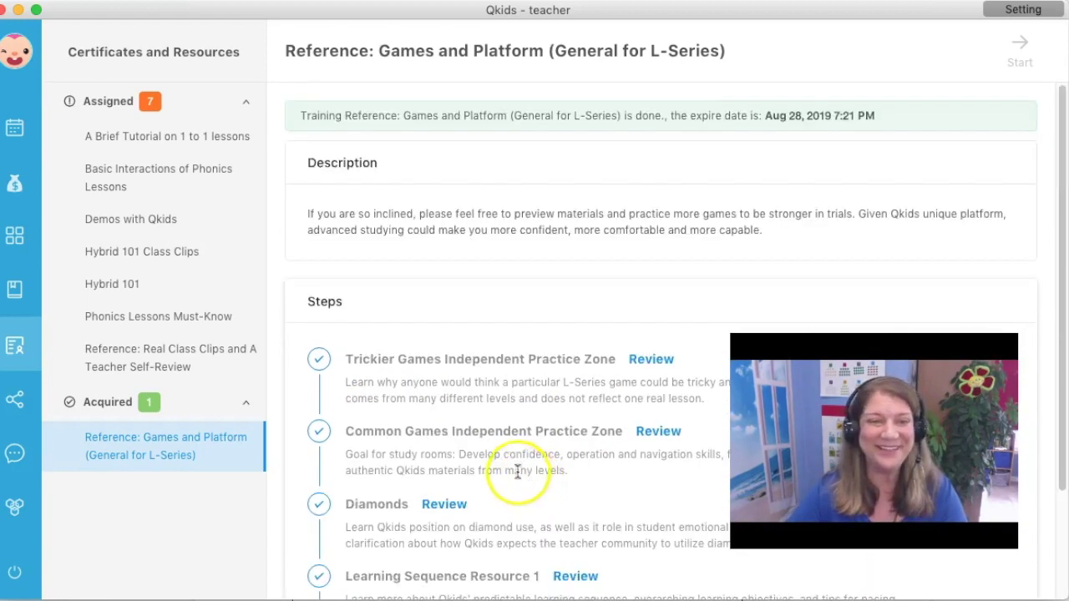
pyautogui.click(560, 417)
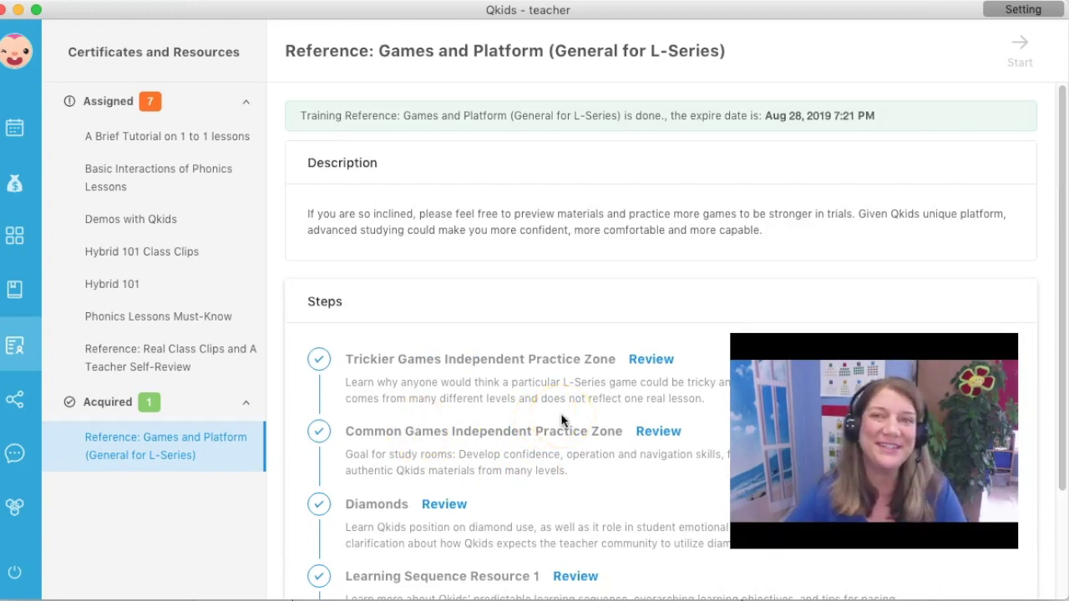
pyautogui.click(543, 424)
pyautogui.click(554, 427)
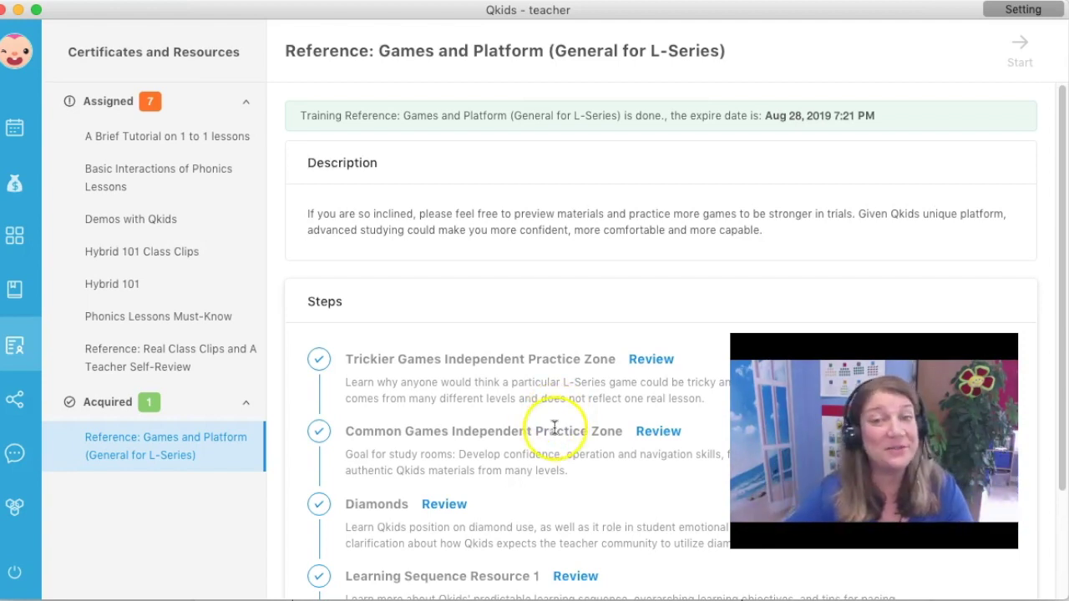